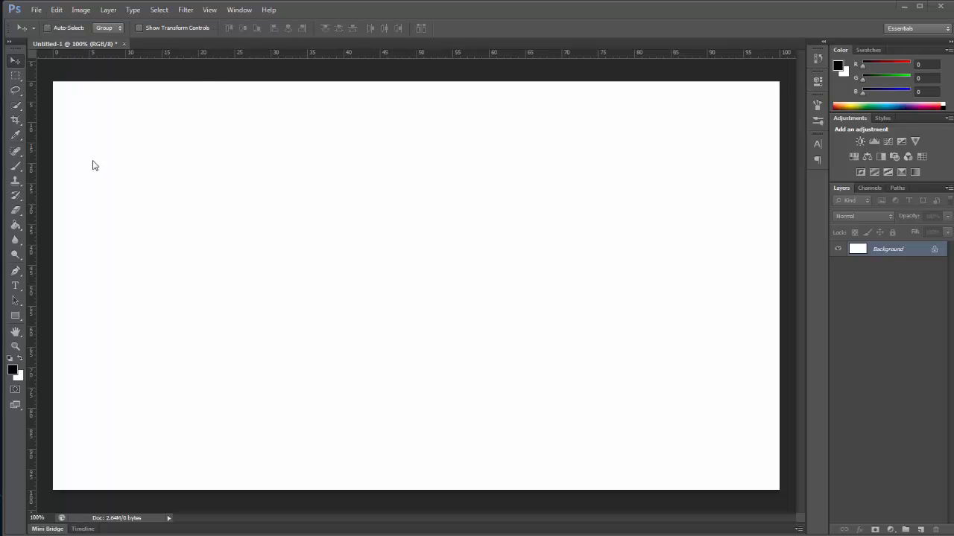
Choose the Brush tool with a hard round tip at 145 px and 100% hardness, and stamp one black dot on the canvas
click(20, 171)
click(9, 169)
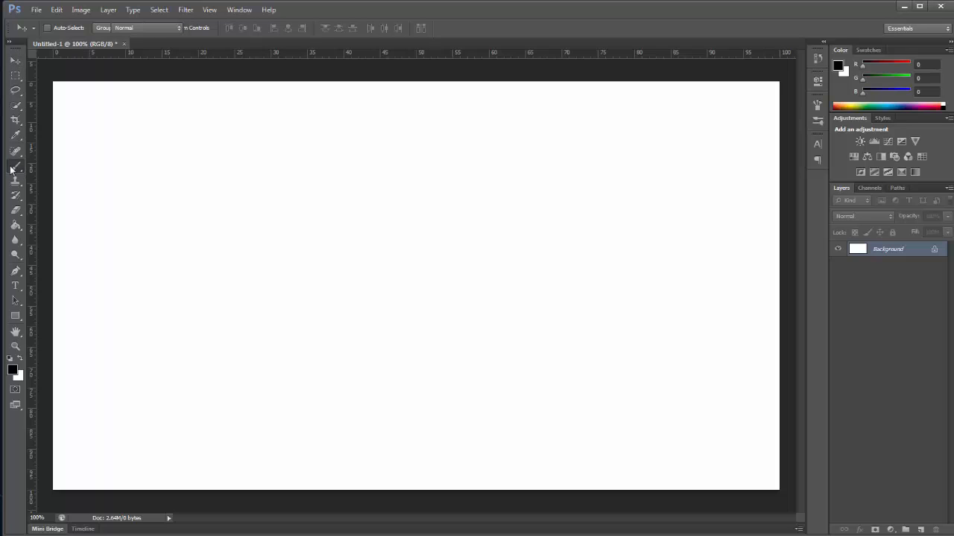
right_click(380, 245)
scroll(507, 361, up, 1)
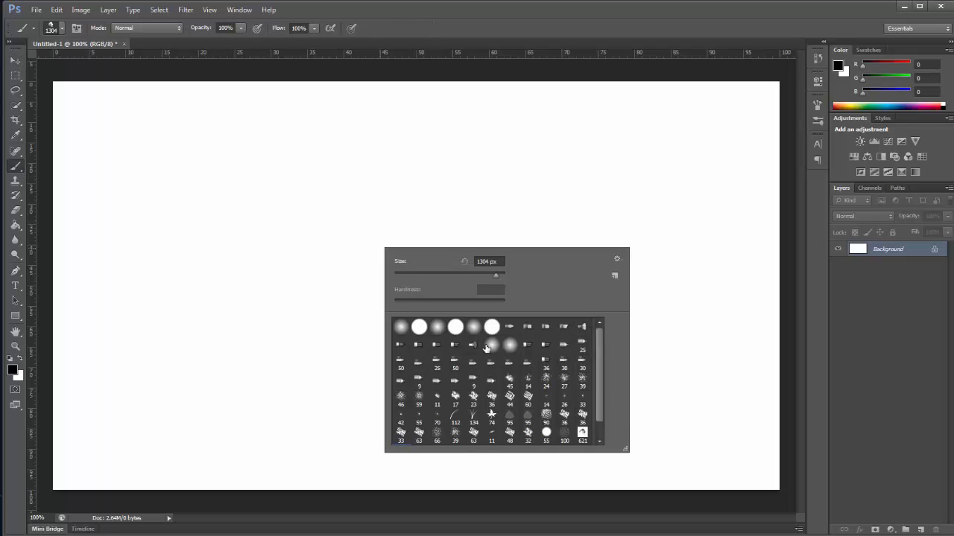
click(453, 332)
click(462, 274)
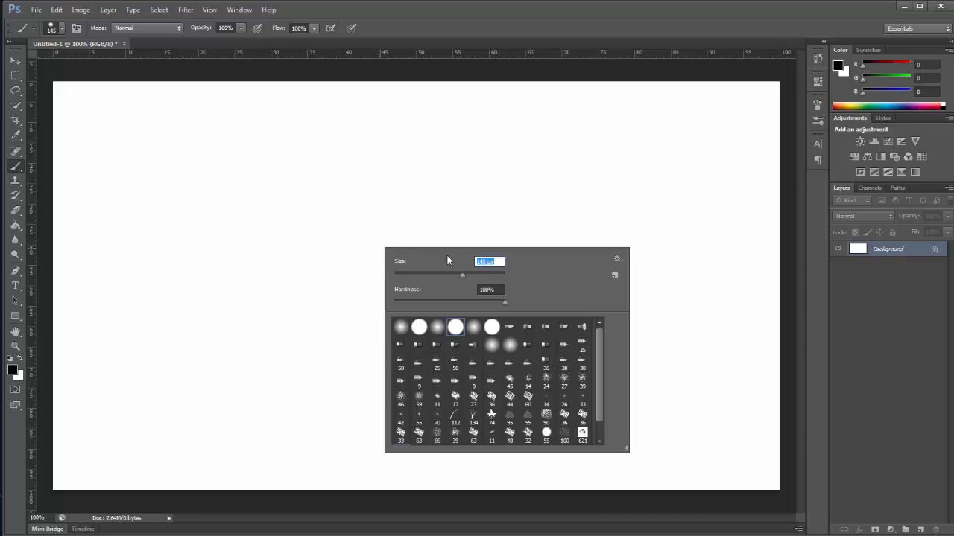
click(311, 216)
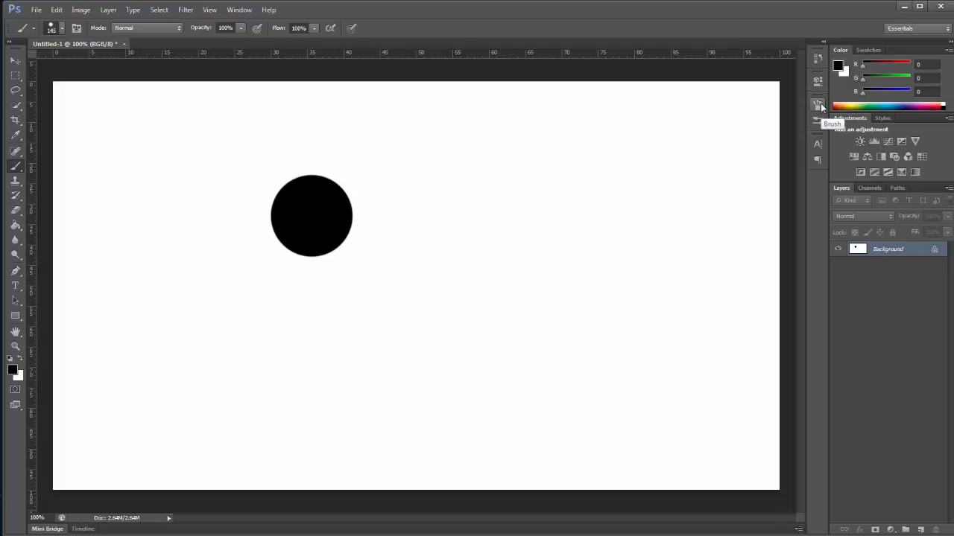
Open the Brush settings and bring up the Shape Dynamics options with Shape Dynamics enabled
click(242, 9)
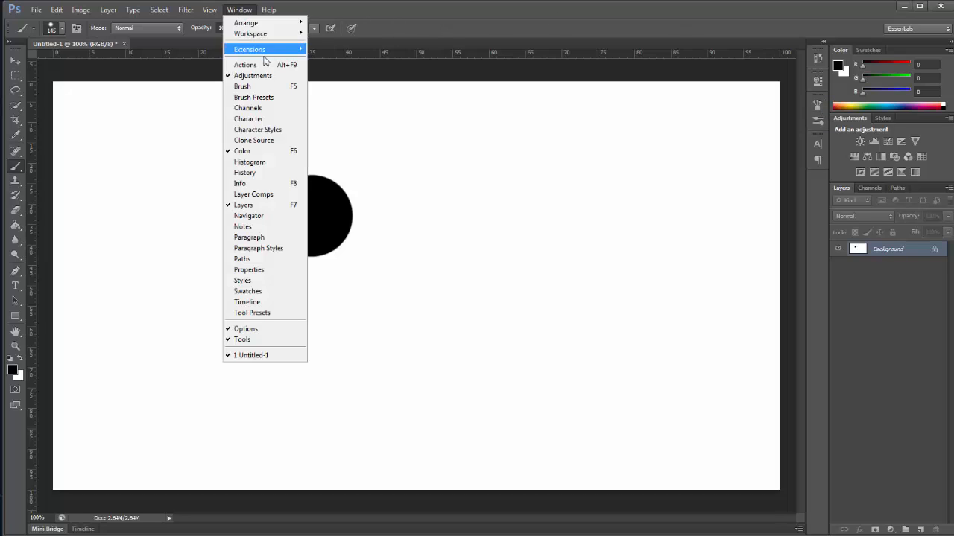
click(261, 87)
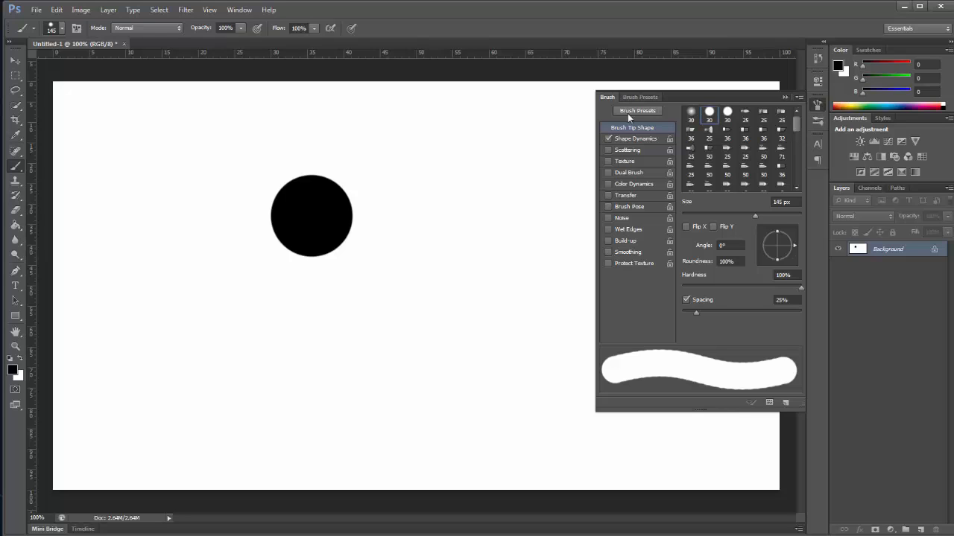
click(608, 139)
click(626, 139)
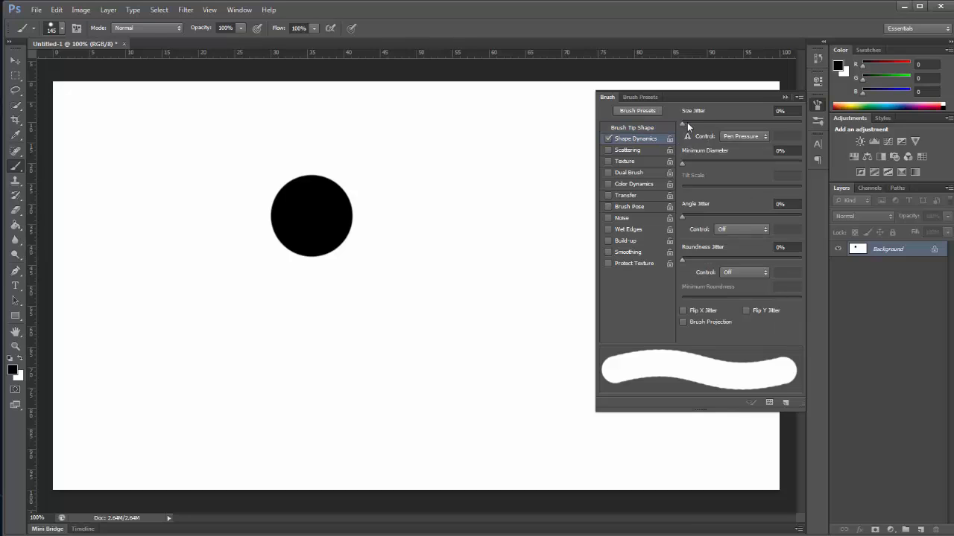
Set the Shape Dynamics to 56% size jitter, 14% minimum diameter, 2% angle jitter and 6% roundness jitter
click(684, 123)
drag(684, 124, 762, 129)
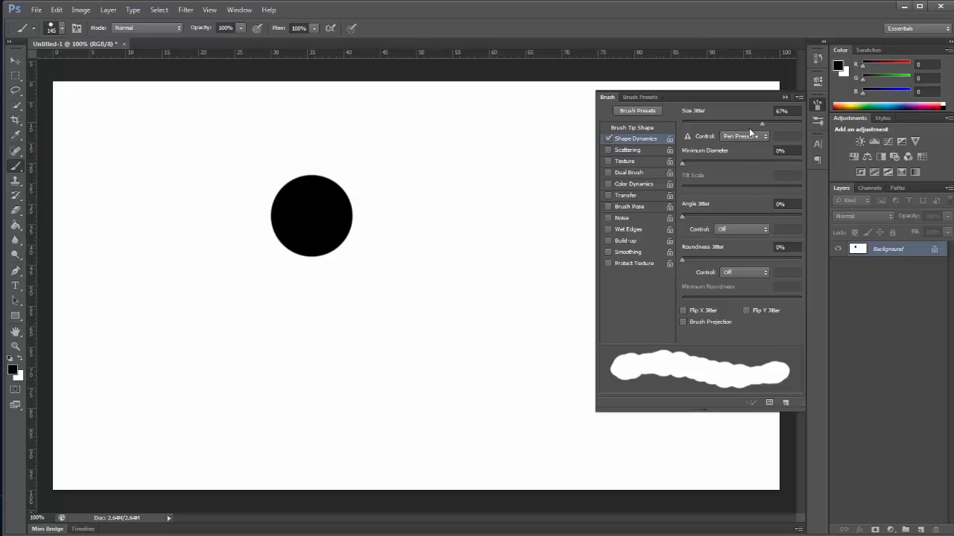
drag(762, 123, 747, 143)
mouse_move(682, 163)
mouse_down()
mouse_move(804, 161)
mouse_move(707, 164)
mouse_move(801, 163)
mouse_move(698, 183)
mouse_up()
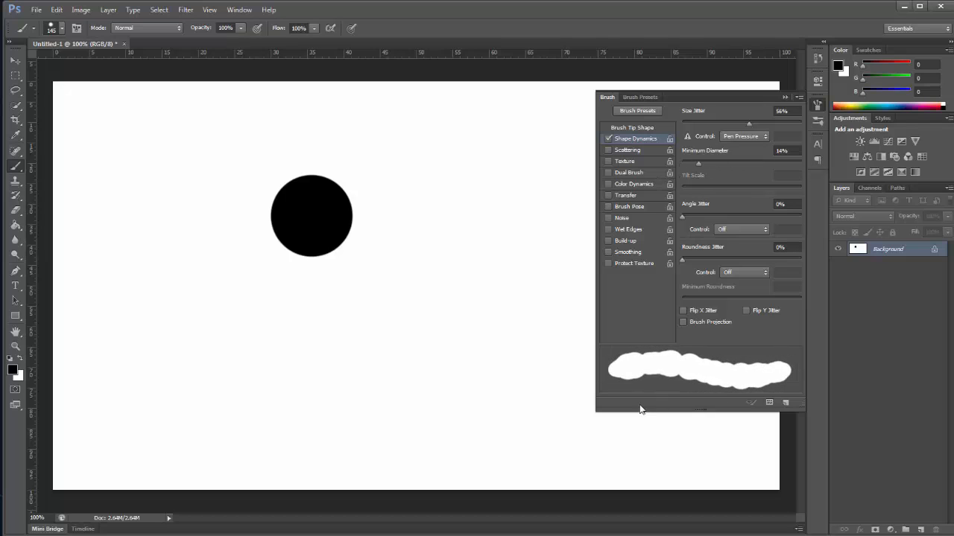
mouse_move(684, 218)
mouse_down()
mouse_move(768, 219)
mouse_move(691, 218)
mouse_up()
mouse_move(682, 261)
mouse_down()
mouse_move(755, 256)
mouse_move(689, 260)
mouse_up()
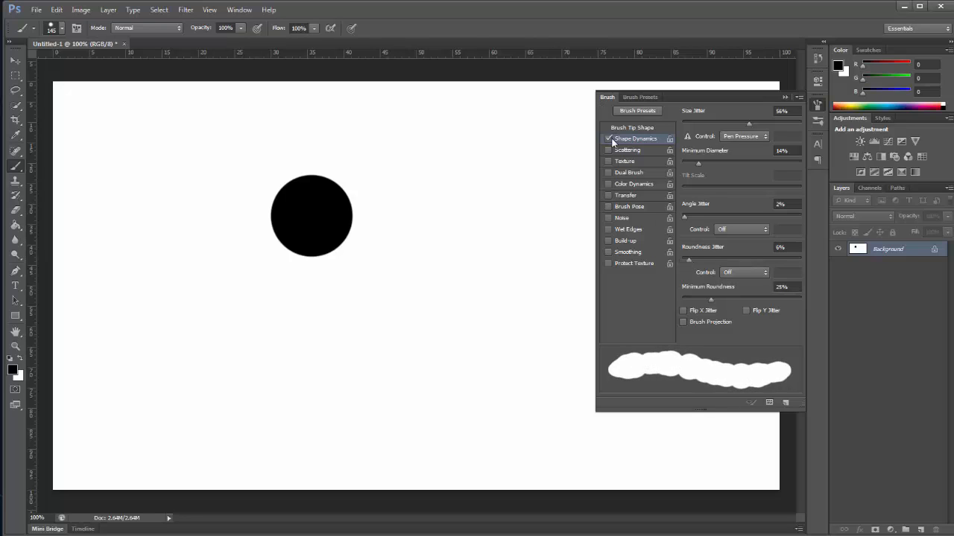
Enable Scattering for the brush and set the scatter amount to about 295%
click(626, 150)
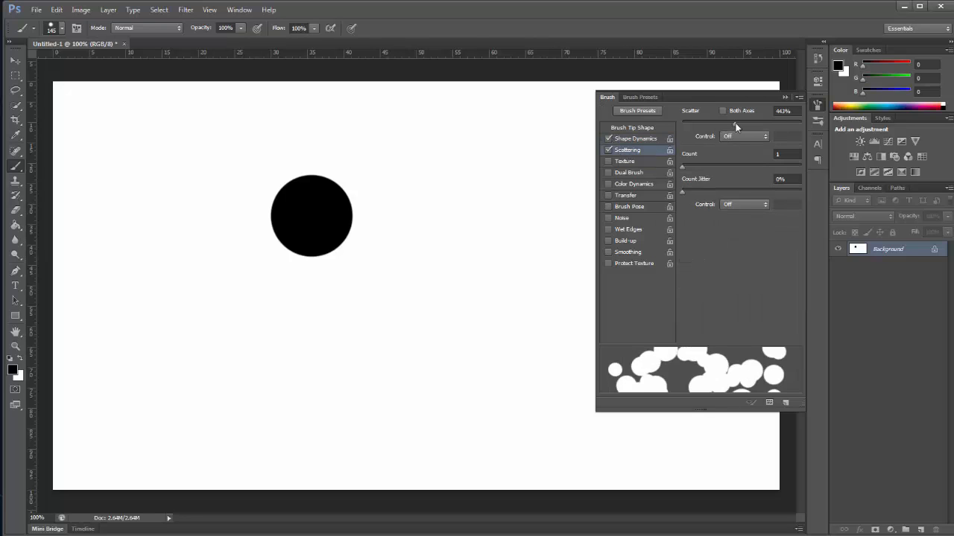
mouse_move(736, 122)
mouse_down()
mouse_move(686, 132)
mouse_move(728, 140)
mouse_move(697, 142)
mouse_move(683, 173)
mouse_up()
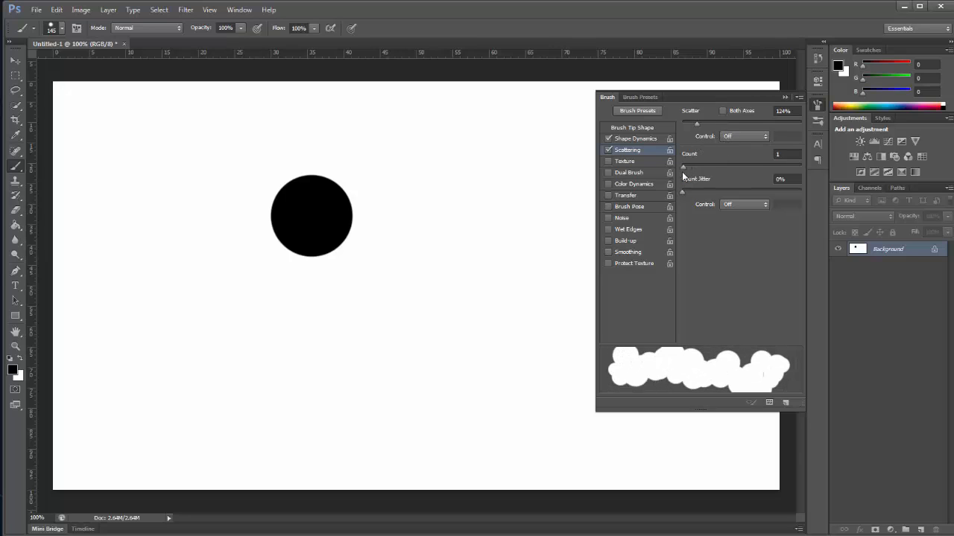
mouse_move(698, 126)
mouse_down()
mouse_move(724, 128)
mouse_move(709, 125)
mouse_move(717, 142)
mouse_up()
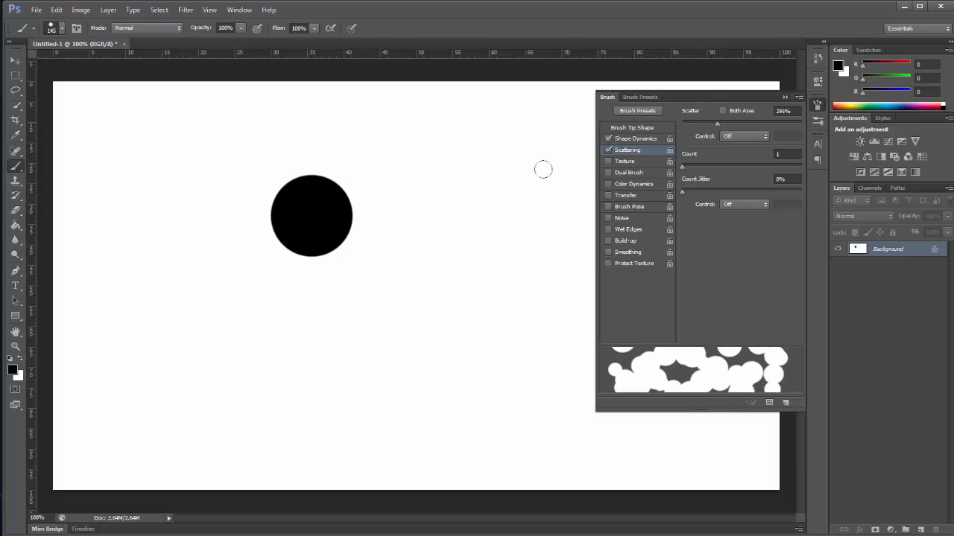
Paint a diagonal scattered test stroke across the canvas, and undo both the stroke and the earlier dot
mouse_move(85, 107)
mouse_down()
mouse_move(224, 168)
mouse_move(506, 352)
mouse_move(573, 341)
mouse_up()
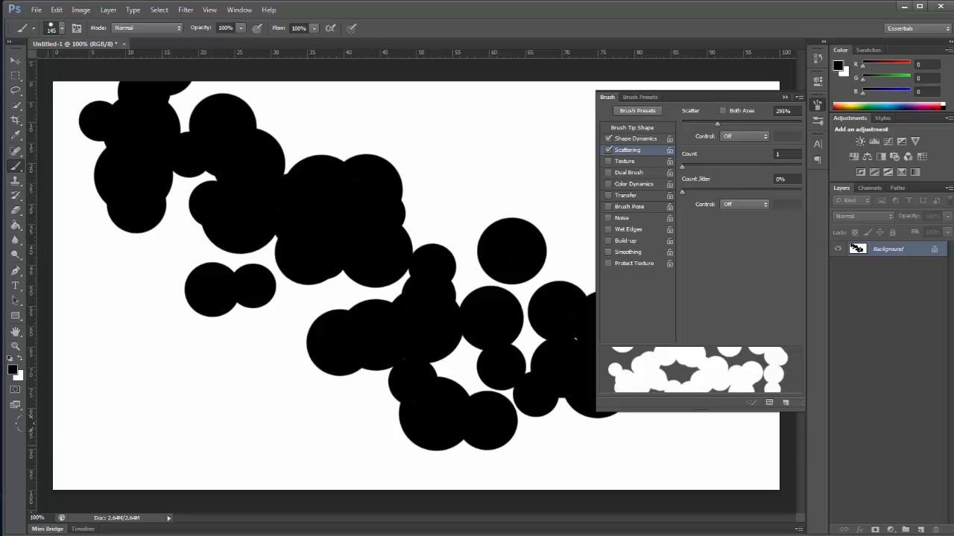
key(ctrl+alt+z)
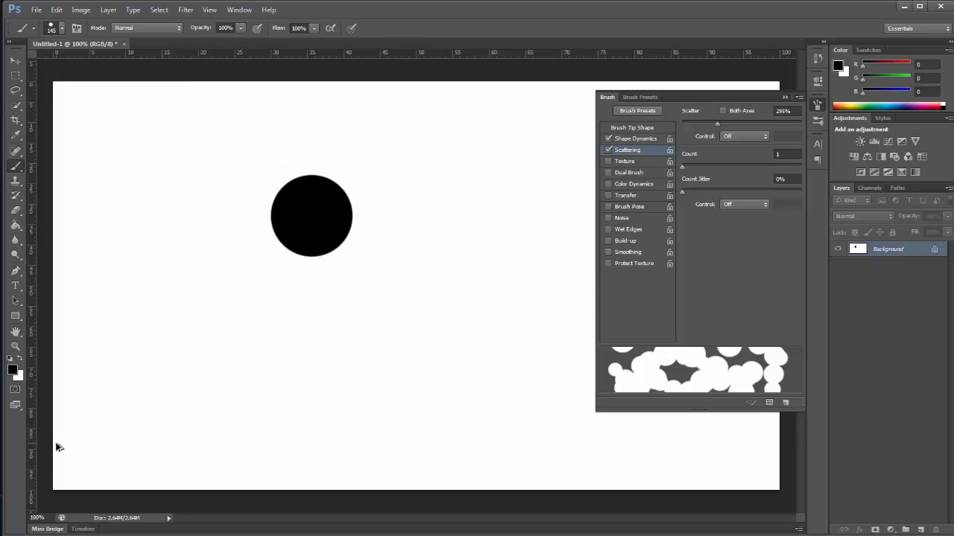
key(ctrl+alt+z)
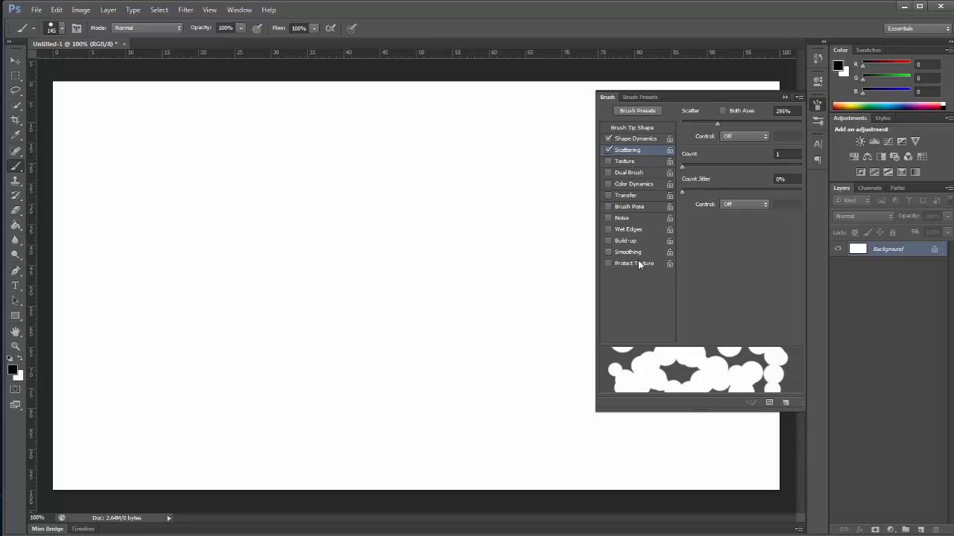
Enable Texture for the brush and disable Scattering and Shape Dynamics
click(611, 160)
click(609, 150)
click(607, 139)
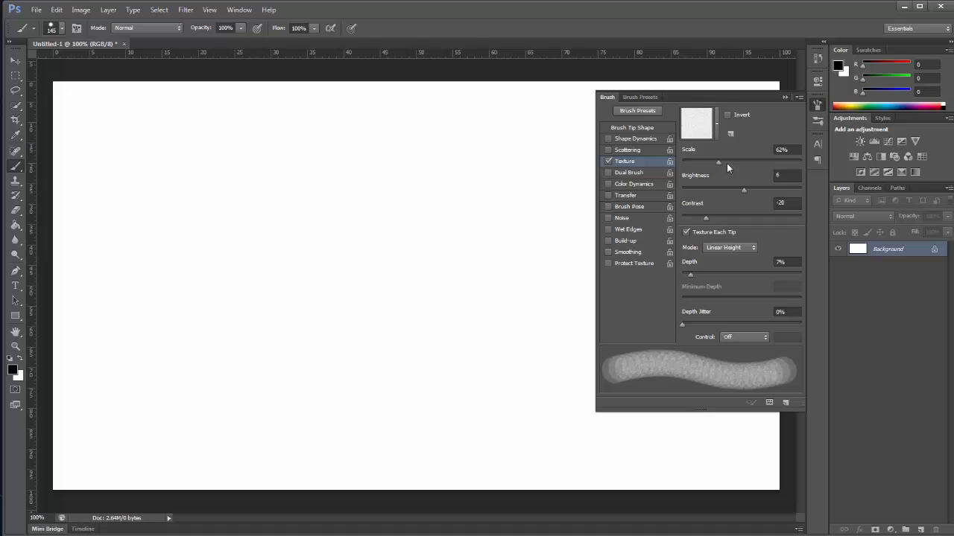
Lower the texture scale, inspect the texture pattern choices, and disable Texture for the brush
mouse_move(719, 162)
mouse_down()
mouse_move(828, 153)
mouse_move(713, 162)
mouse_up()
click(699, 124)
click(703, 128)
click(608, 160)
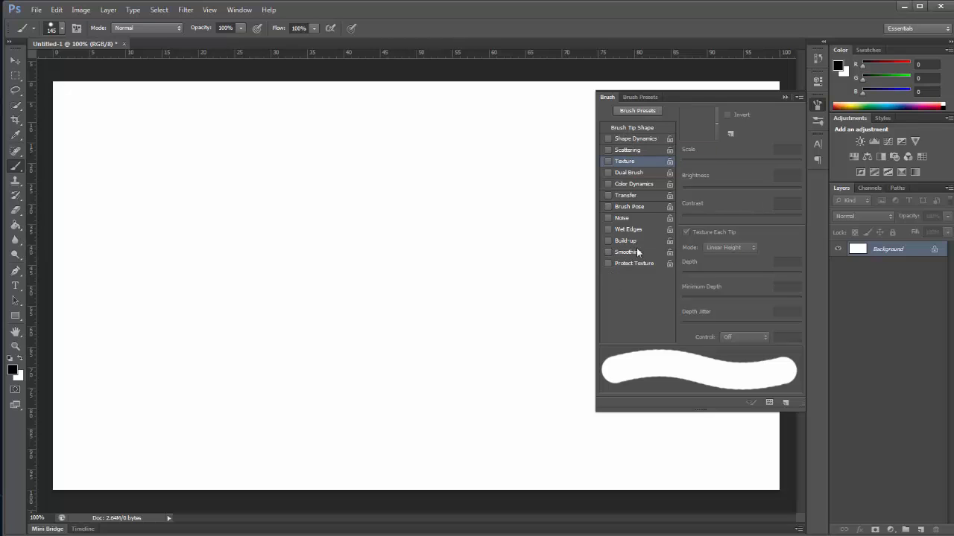
In Brush Tip Shape, choose the rough 60 px tip and paint a short mark on the left half of the canvas
click(642, 129)
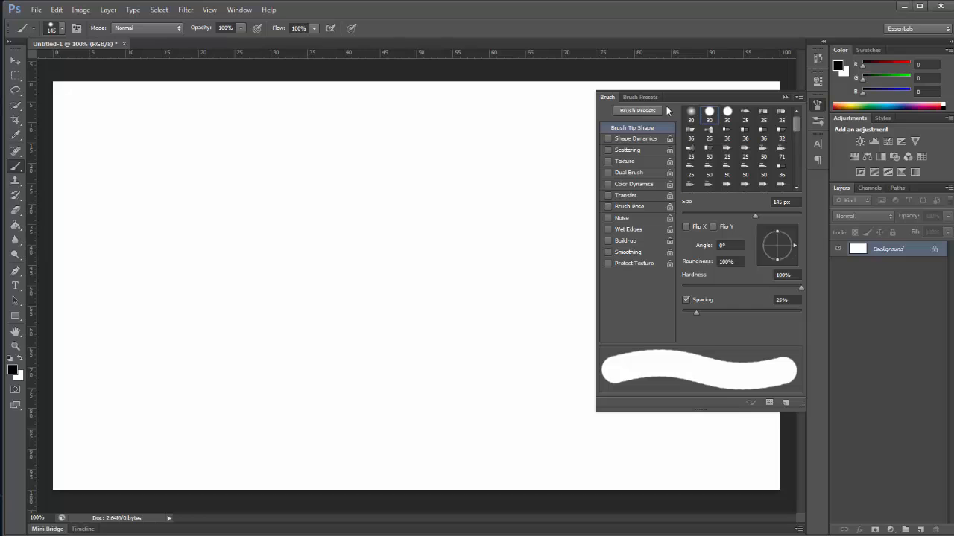
mouse_move(795, 121)
mouse_down()
mouse_move(796, 179)
mouse_move(799, 118)
mouse_up()
drag(798, 125, 796, 140)
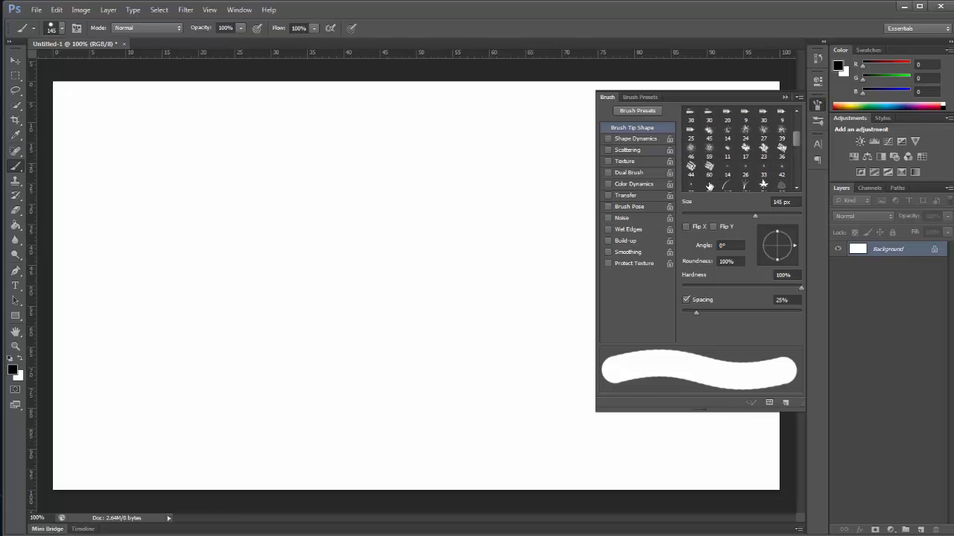
click(710, 169)
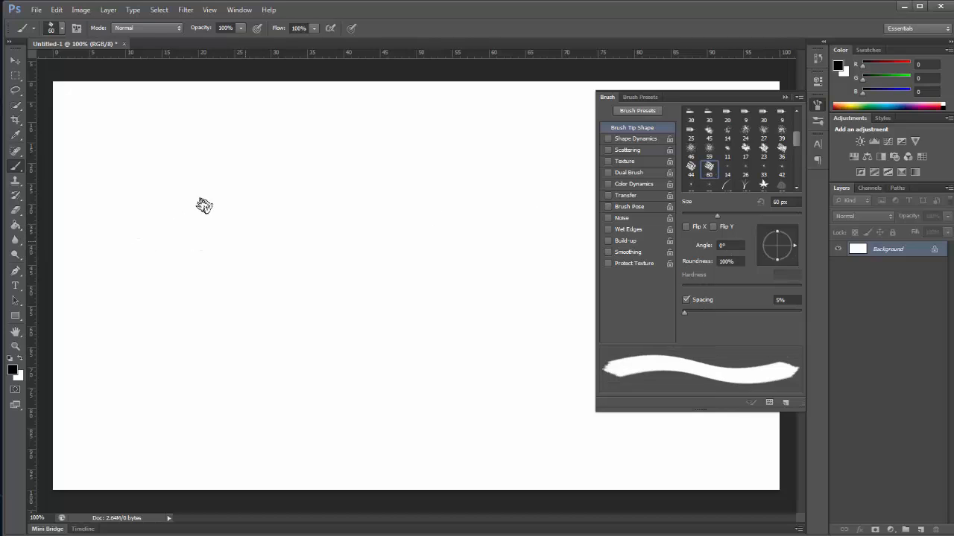
drag(165, 242, 183, 243)
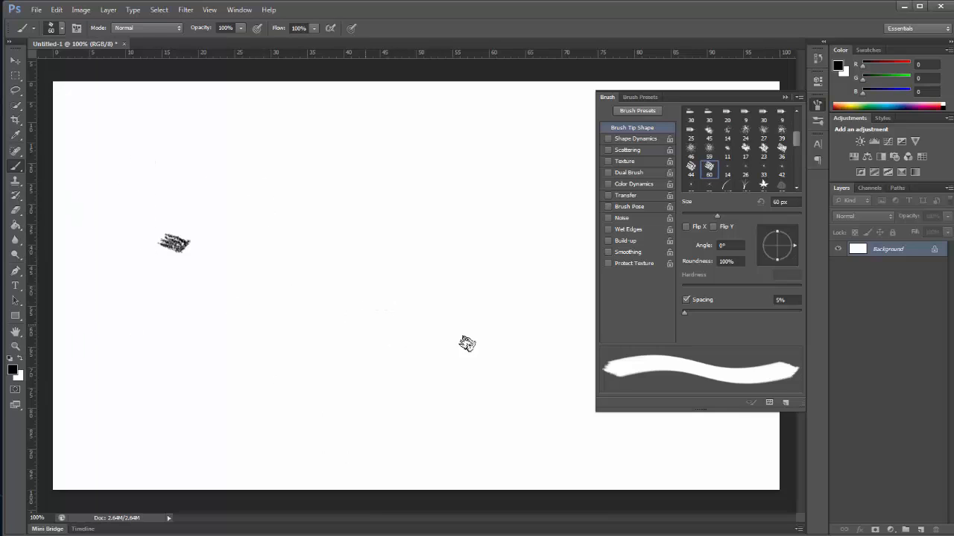
Add one mark with only Flip X enabled and another with only Flip Y enabled beside the first, leaving both flips off
click(685, 227)
drag(228, 242, 233, 243)
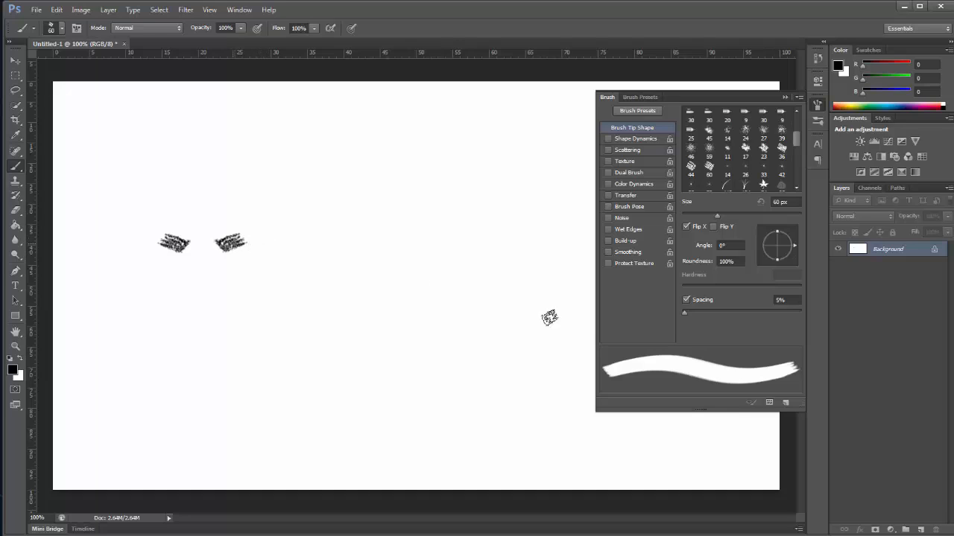
click(713, 227)
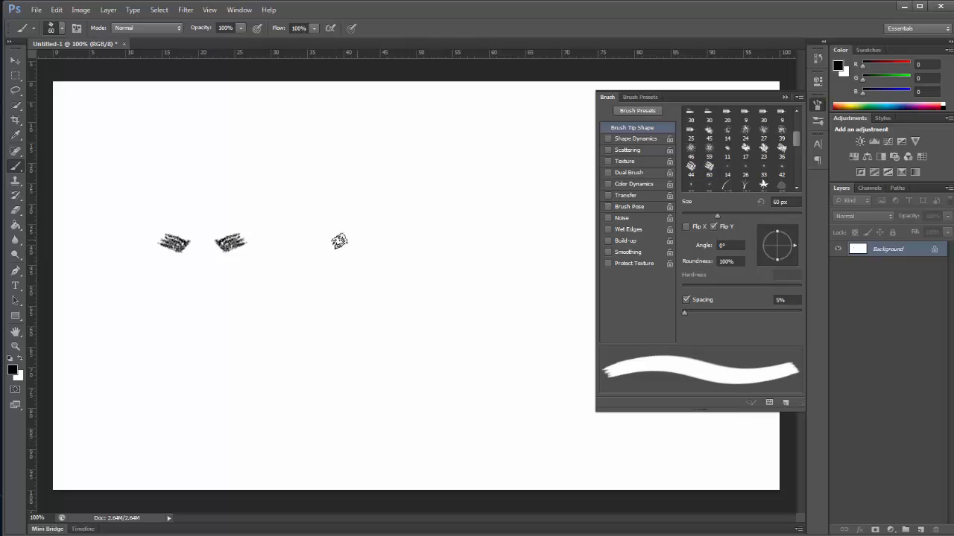
click(311, 243)
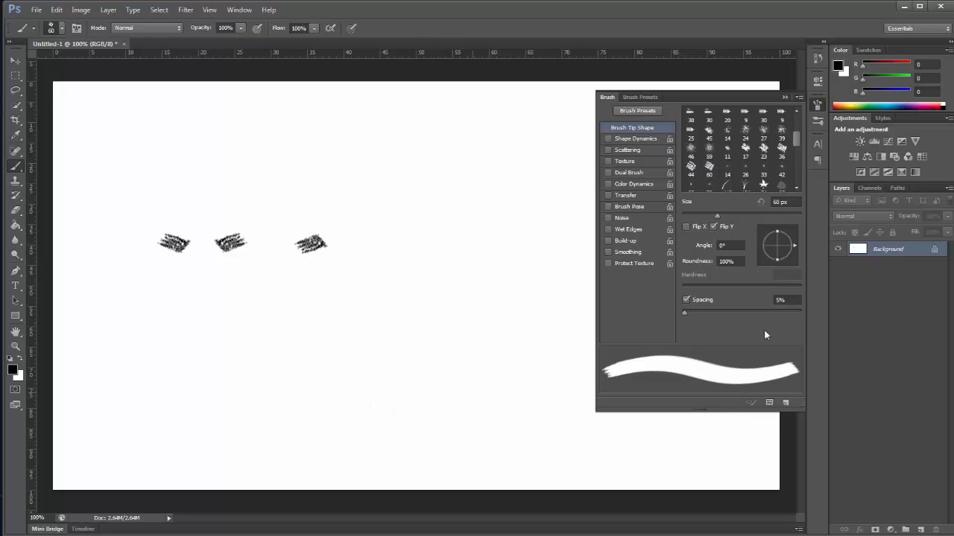
click(713, 226)
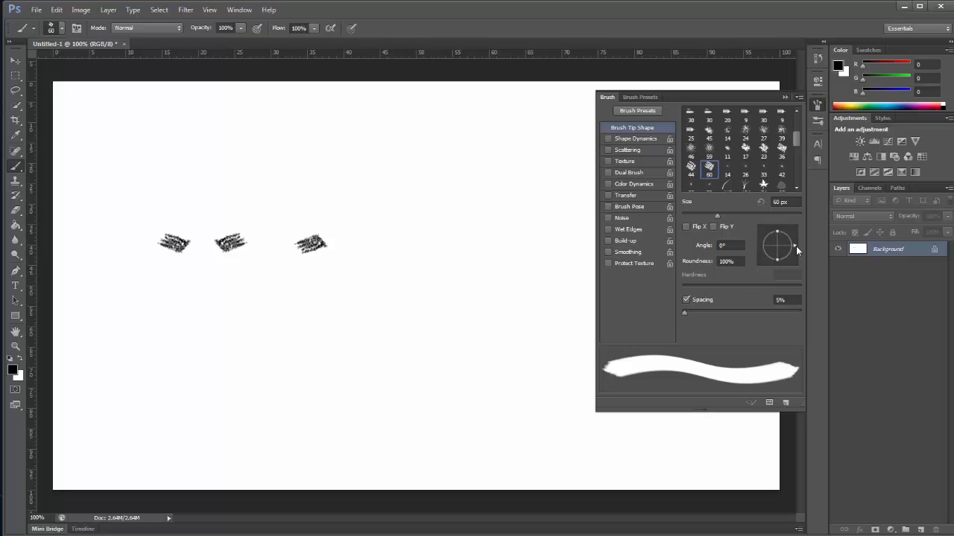
Stamp three marks with the brush tip rotated to about -70°, -117° and 41° on empty areas of the canvas
mouse_move(792, 245)
mouse_down()
mouse_move(790, 264)
mouse_move(804, 244)
mouse_move(787, 271)
mouse_up()
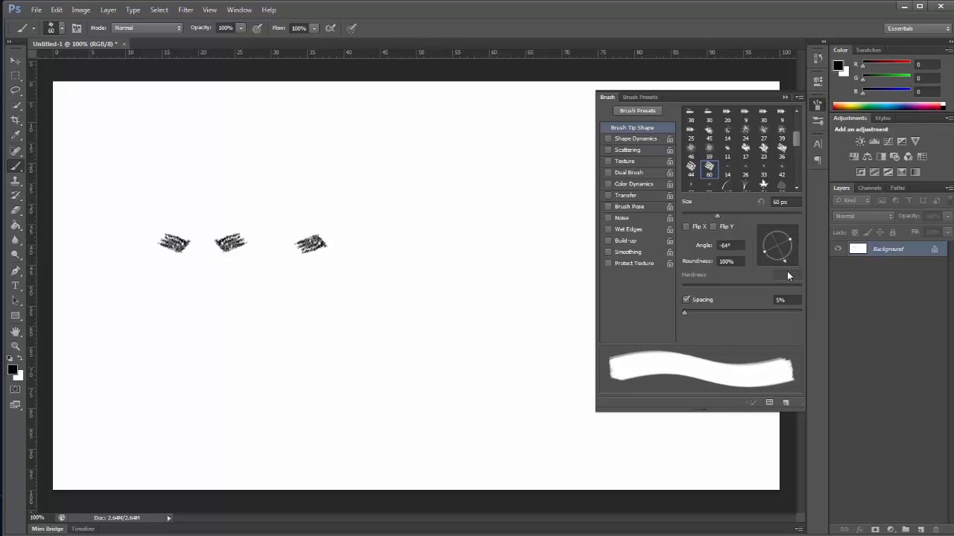
click(506, 244)
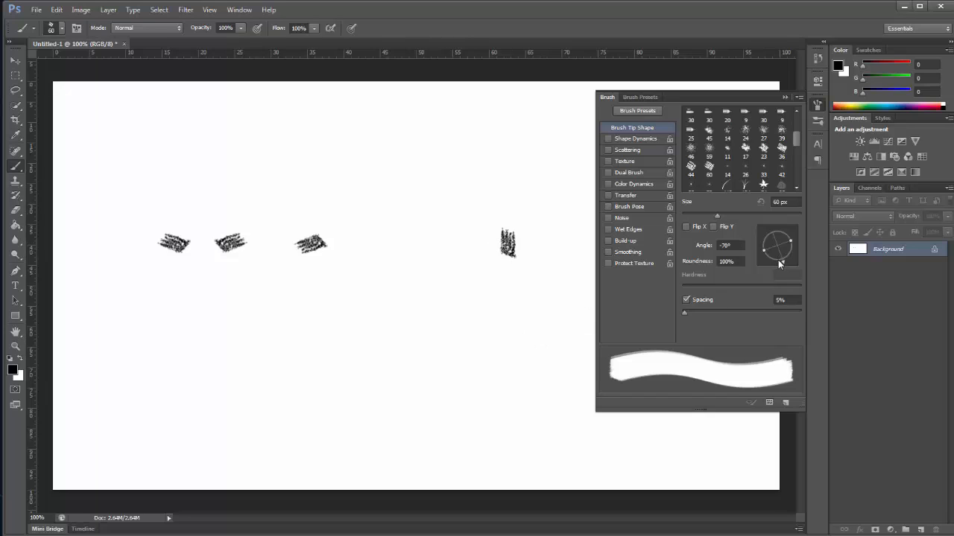
drag(783, 261, 766, 265)
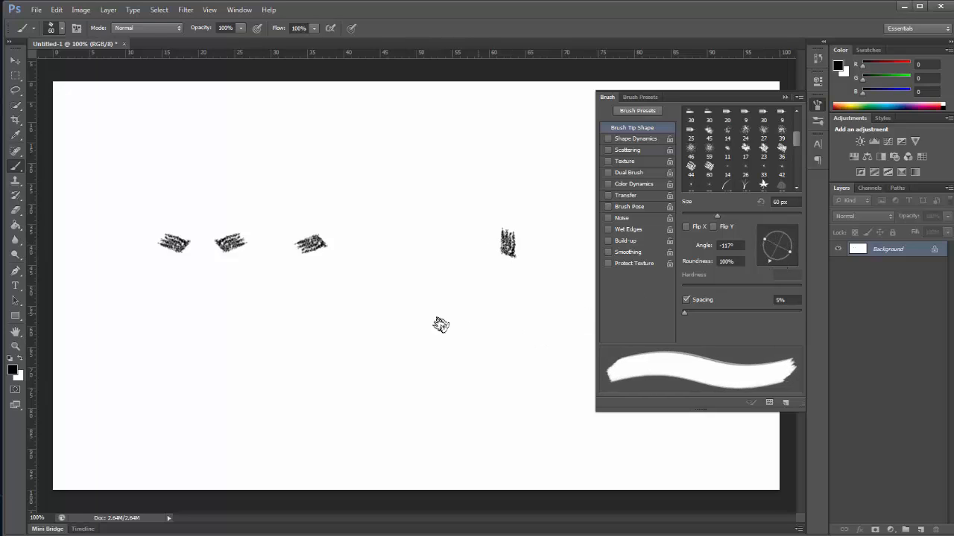
click(373, 333)
drag(767, 261, 804, 220)
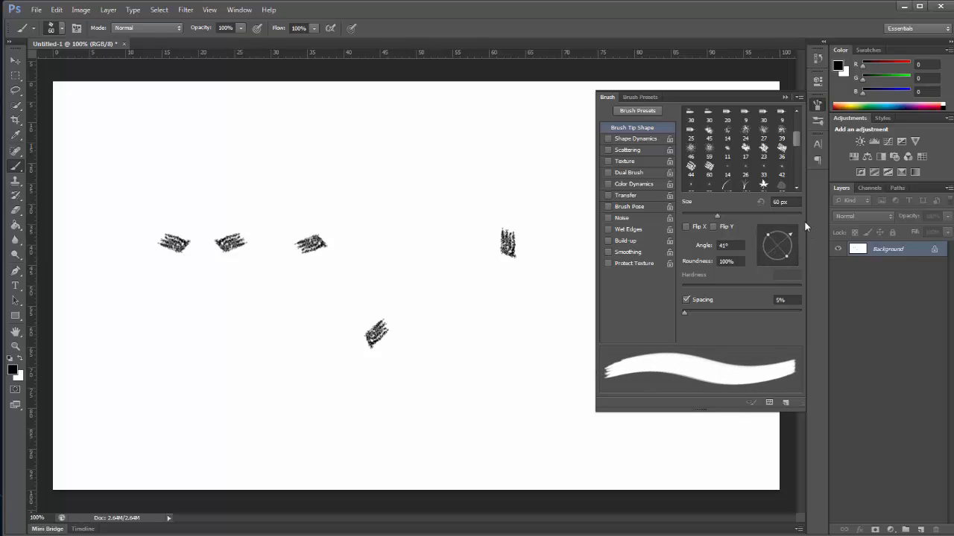
click(520, 314)
Set the brush tip to a 137° angle and 24% roundness, and stamp a thin mark above the row of marks
mouse_move(793, 236)
mouse_down()
mouse_move(775, 228)
mouse_move(750, 246)
mouse_move(755, 224)
mouse_up()
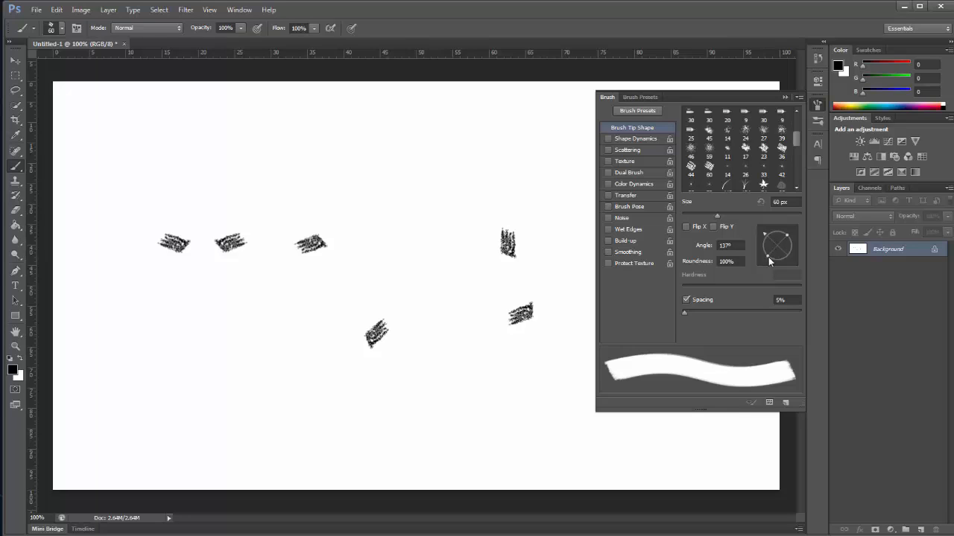
drag(768, 257, 780, 252)
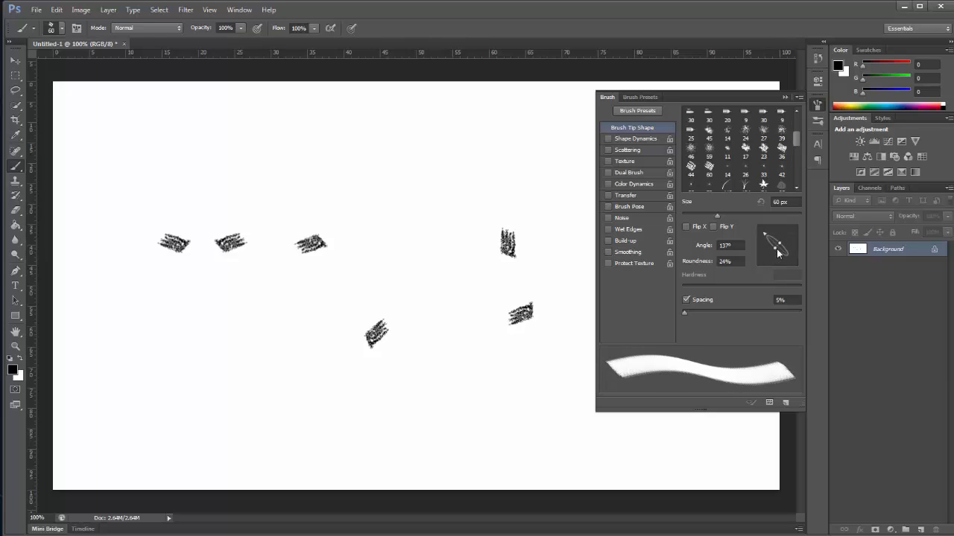
click(369, 206)
Restore the brush roundness to 100% with the angle at -124°, and stamp a mark in the upper left of the canvas
click(763, 265)
drag(780, 248, 799, 262)
click(237, 173)
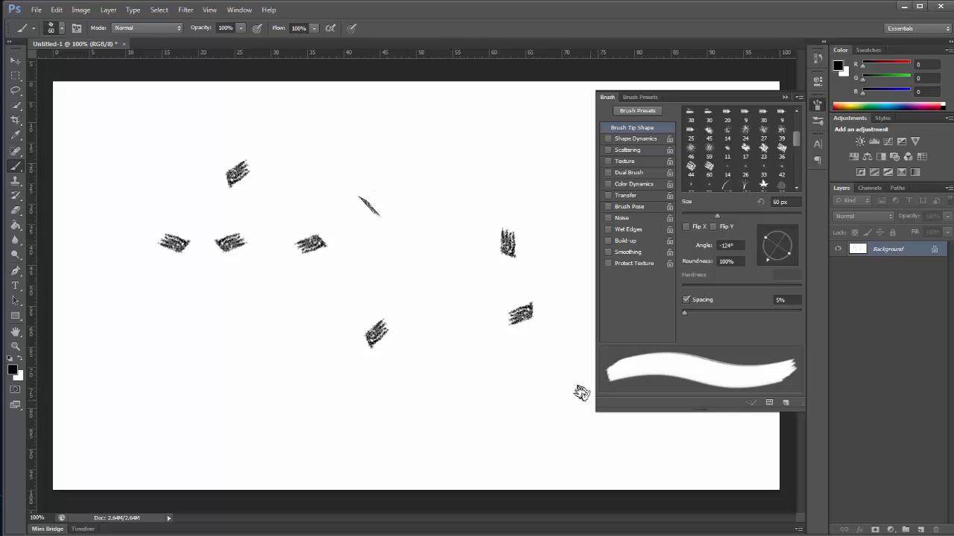
Reset the brush tip angle to 0° and stamp two marks in the upper right part of the canvas
drag(768, 261, 809, 245)
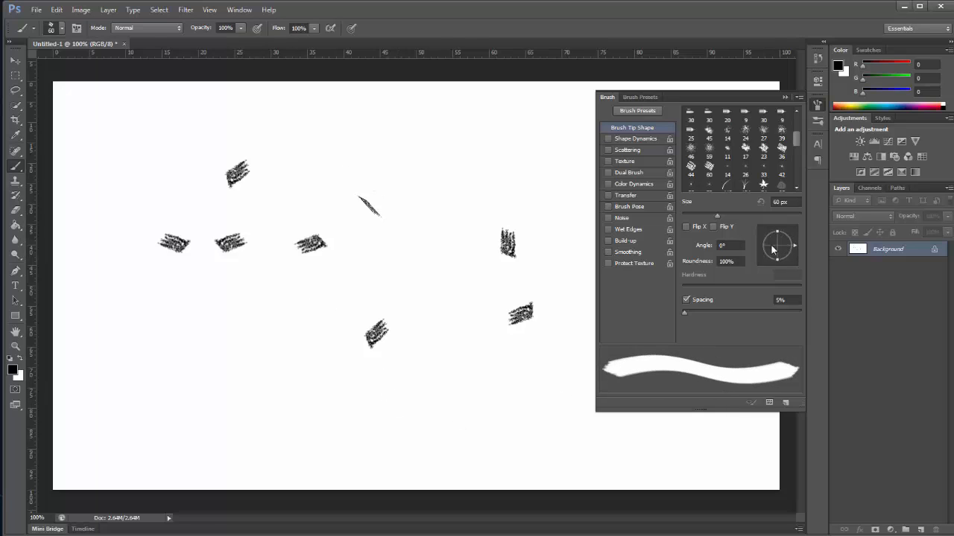
click(444, 176)
click(575, 208)
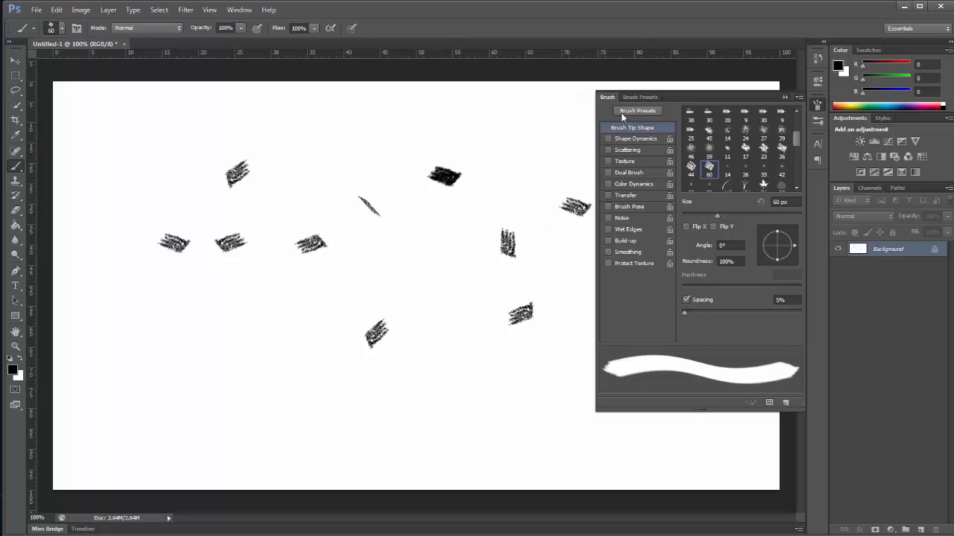
Choose a faint bristle brush from the brush presets and paint a winding stroke across the upper canvas at 60 px
click(632, 97)
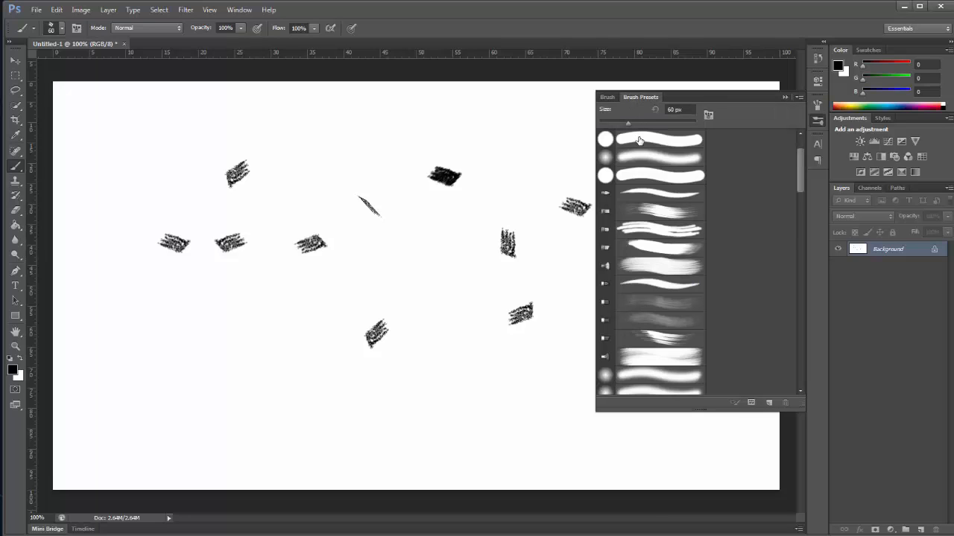
click(609, 98)
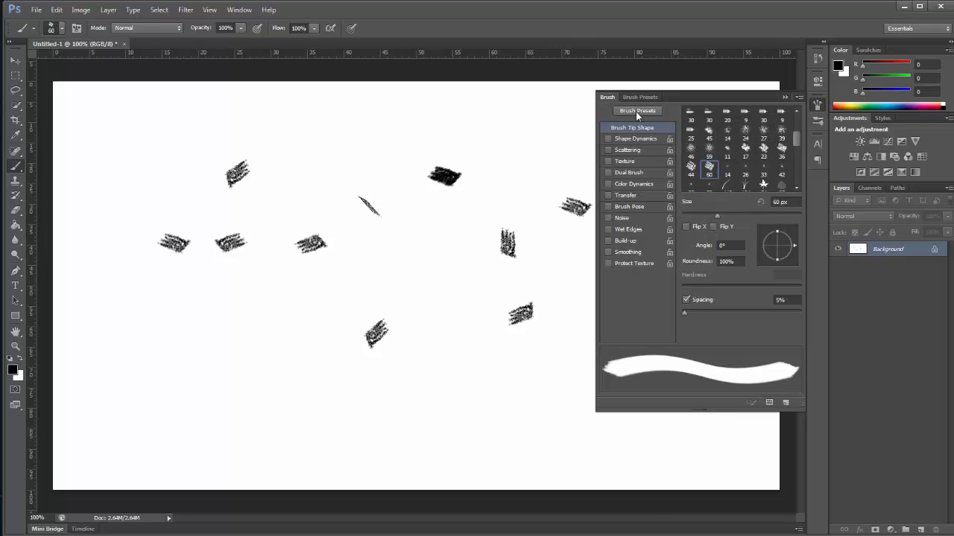
click(642, 97)
scroll(654, 239, down, 5)
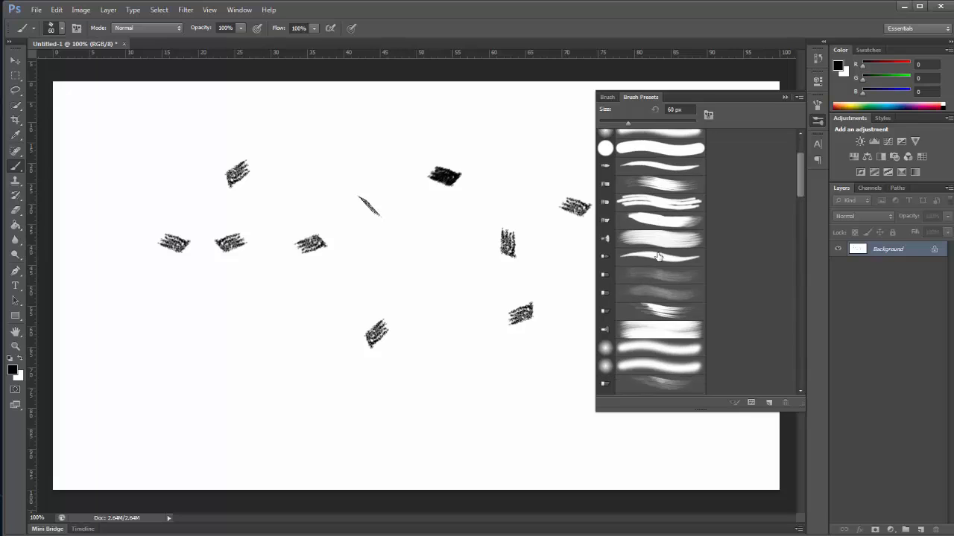
scroll(654, 219, down, 2)
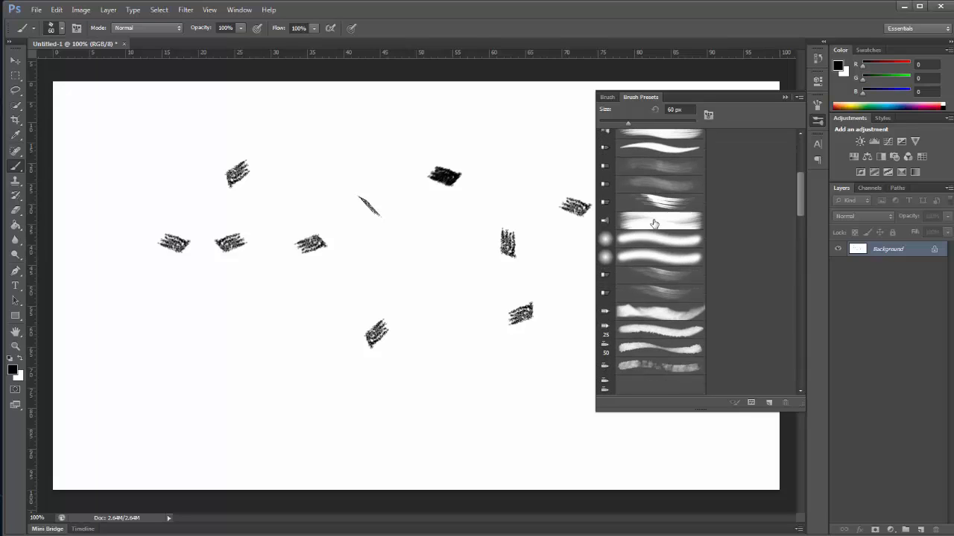
click(659, 289)
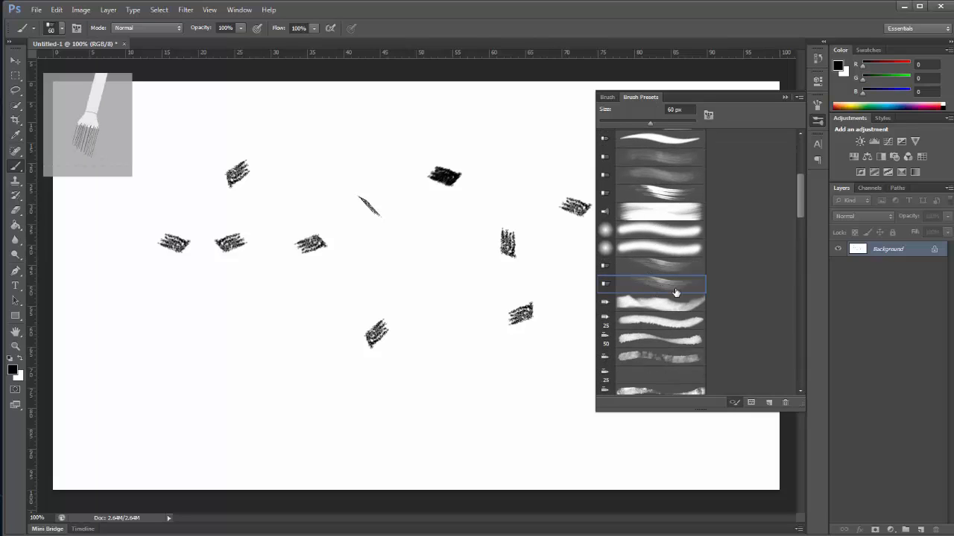
mouse_move(190, 118)
mouse_down()
mouse_move(309, 170)
mouse_move(415, 164)
mouse_move(506, 131)
mouse_move(548, 164)
mouse_move(558, 221)
mouse_move(512, 280)
mouse_move(436, 304)
mouse_move(383, 305)
mouse_up()
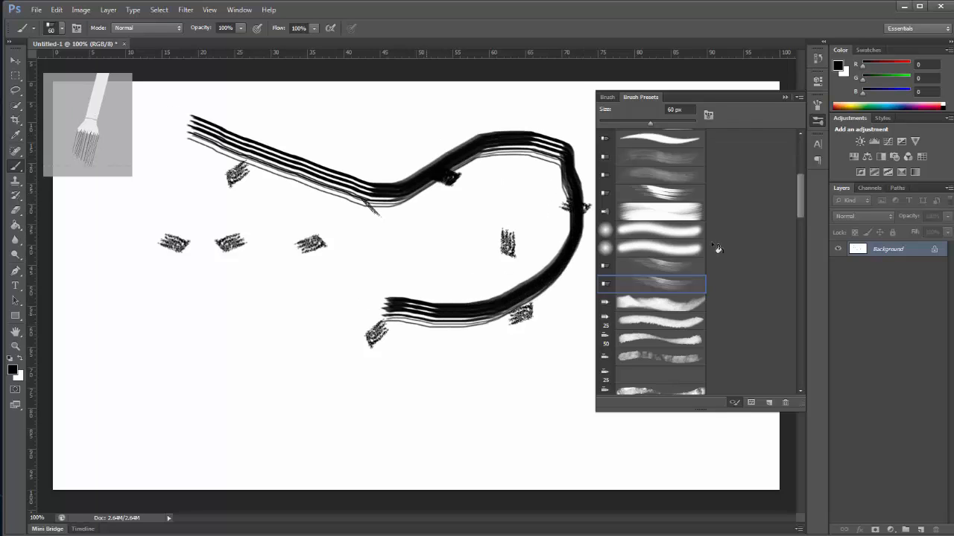
Try a mottled watercolour-like preset with a wavy stroke across the lower canvas, and the 30 px spatter preset with another stroke
scroll(711, 241, down, 3)
mouse_move(177, 334)
mouse_down()
mouse_move(247, 381)
mouse_move(355, 391)
mouse_move(474, 382)
mouse_move(576, 431)
mouse_up()
scroll(662, 293, down, 3)
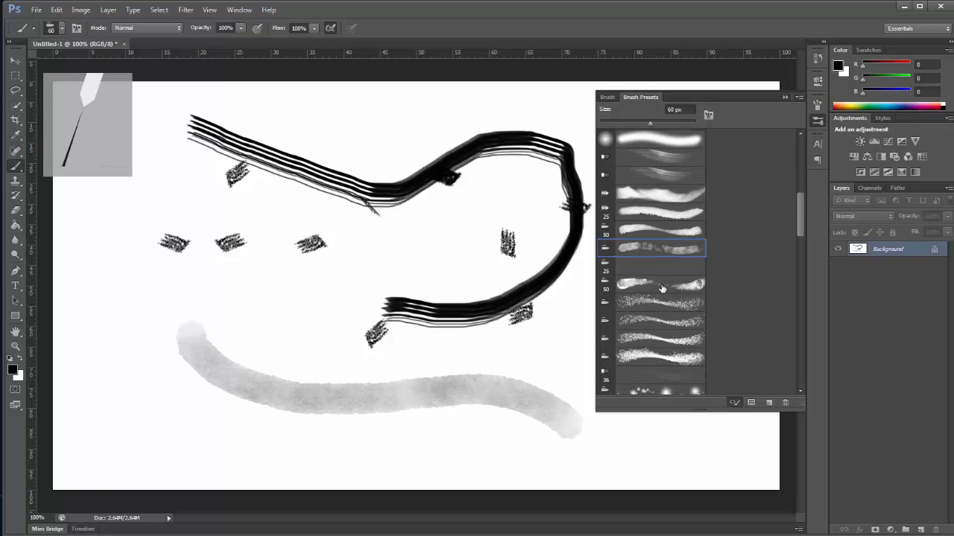
scroll(661, 288, down, 5)
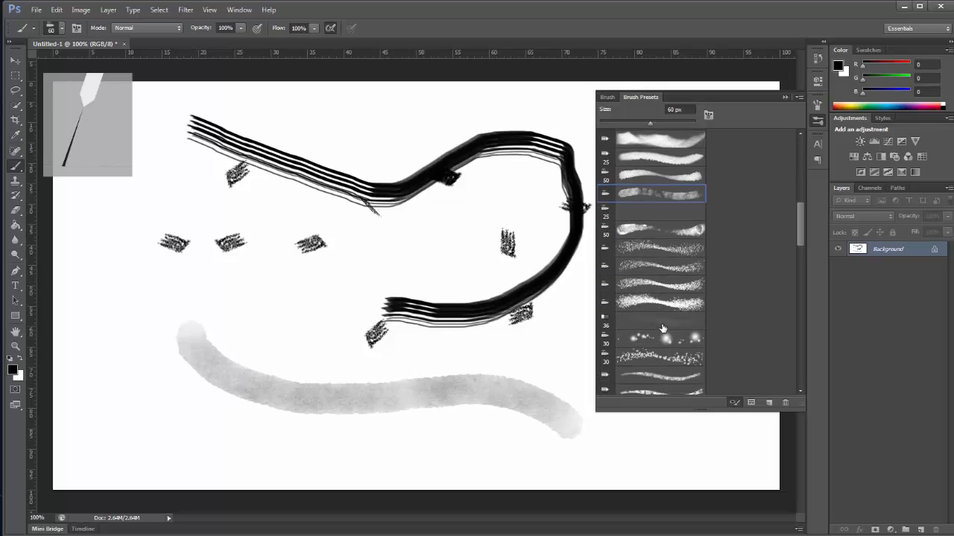
click(655, 312)
mouse_move(240, 257)
mouse_down()
mouse_move(321, 333)
mouse_move(347, 206)
mouse_move(145, 355)
mouse_move(155, 419)
mouse_up()
Undo the test strokes and stamped marks step by step to clear the canvas
key(ctrl+alt+z)
key(ctrl+alt+z)
key(ctrl+alt+z)
key(ctrl+alt+z)
key(ctrl+alt+z)
key(ctrl+alt+z)
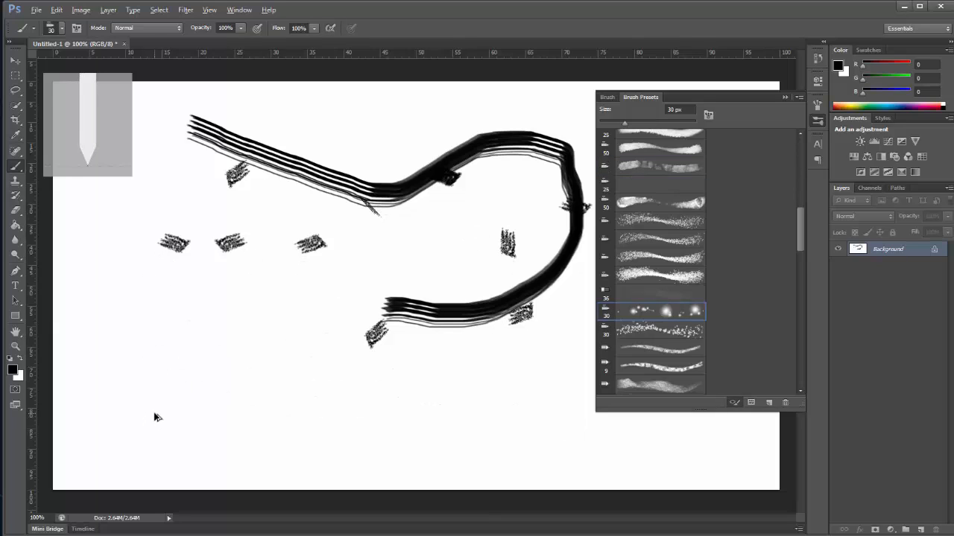
key(ctrl+alt+z)
key(ctrl+alt+z)
key(ctrl+alt+z)
key(ctrl+alt+z)
key(ctrl+alt+z)
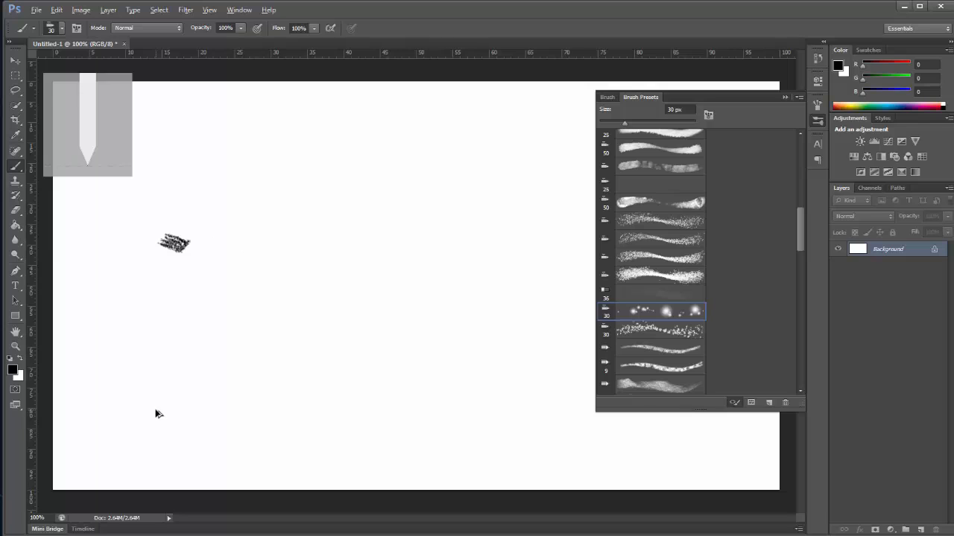
Paint a curving trail of dots in the left half of the canvas with the 30 px spatter brush
drag(171, 228, 229, 311)
mouse_move(349, 296)
mouse_down()
mouse_move(228, 187)
mouse_move(285, 117)
mouse_up()
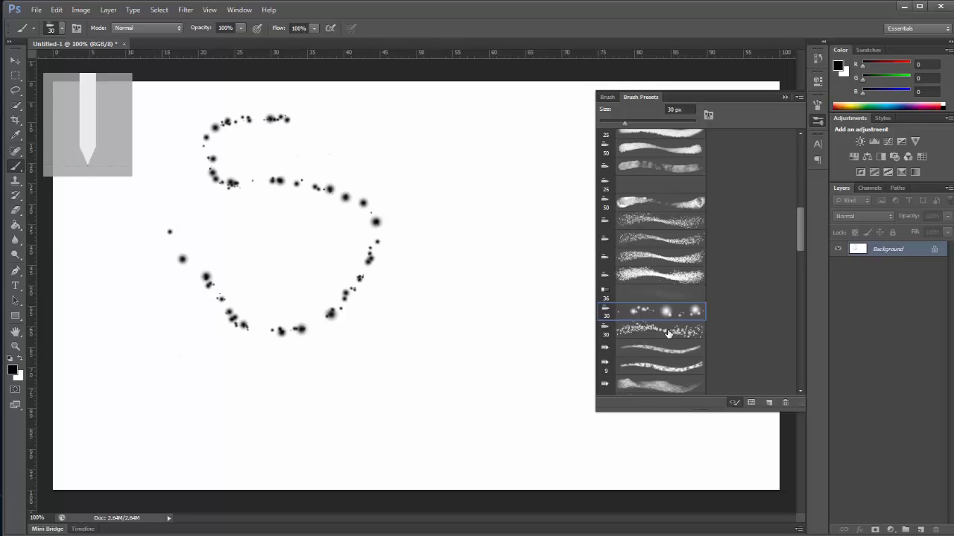
Collapse the brush settings after reviewing them and the preset list, and undo the dotted trail
click(607, 97)
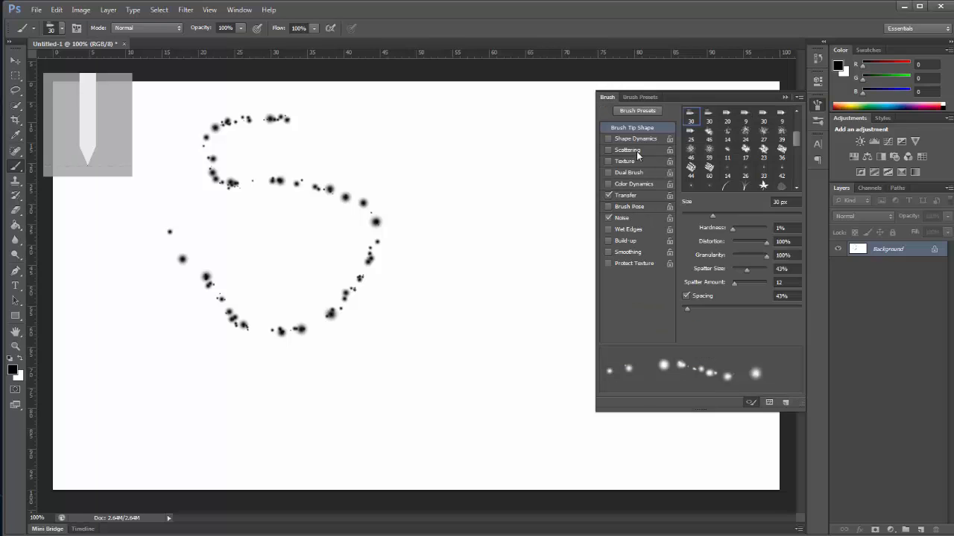
click(638, 97)
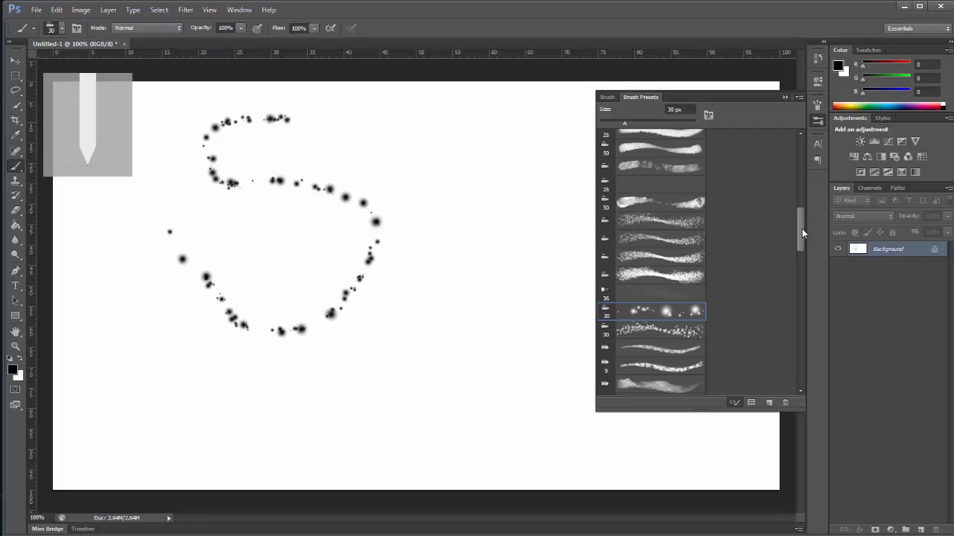
drag(802, 229, 811, 141)
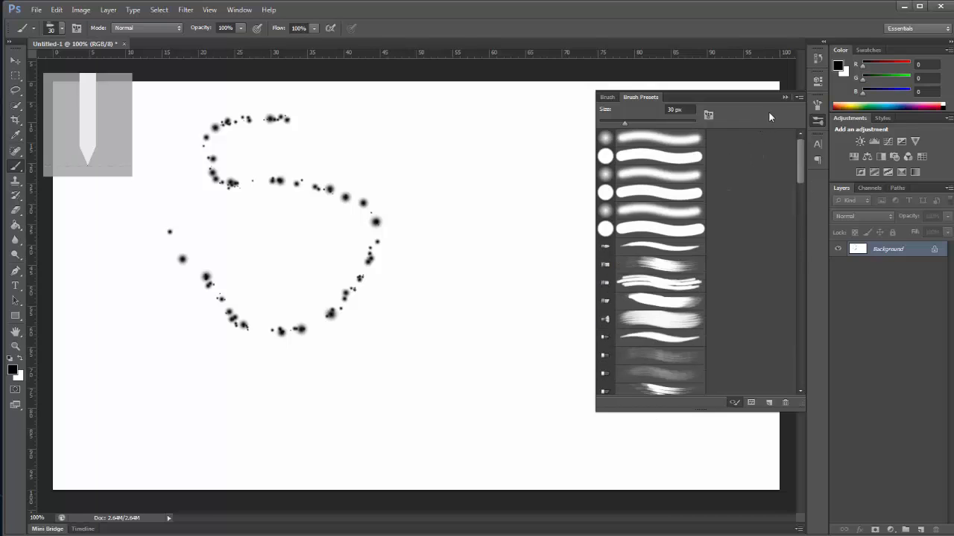
click(607, 96)
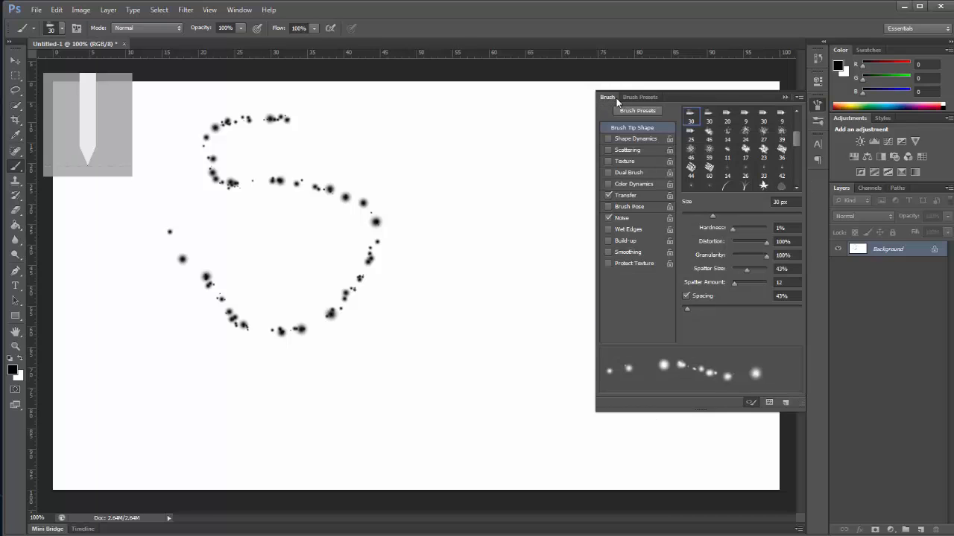
click(783, 98)
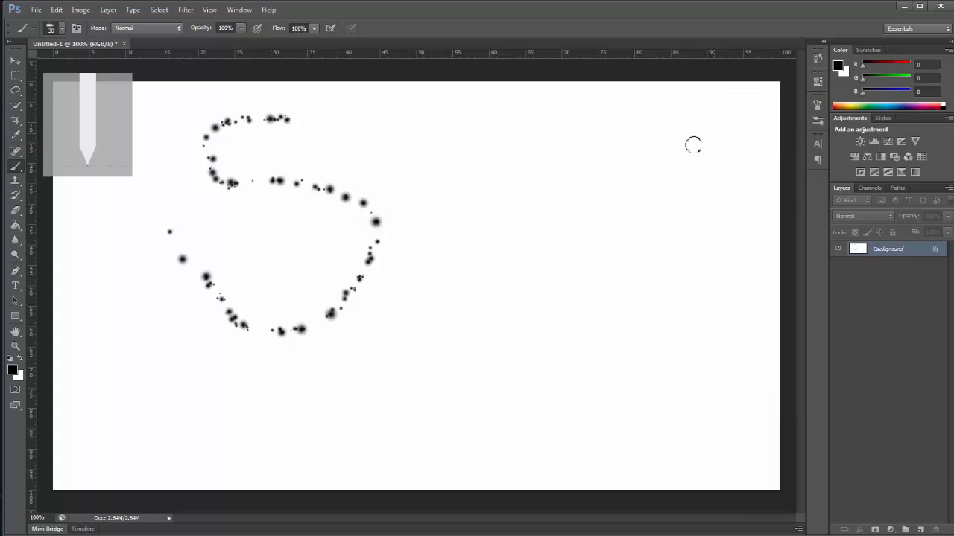
key(ctrl+z)
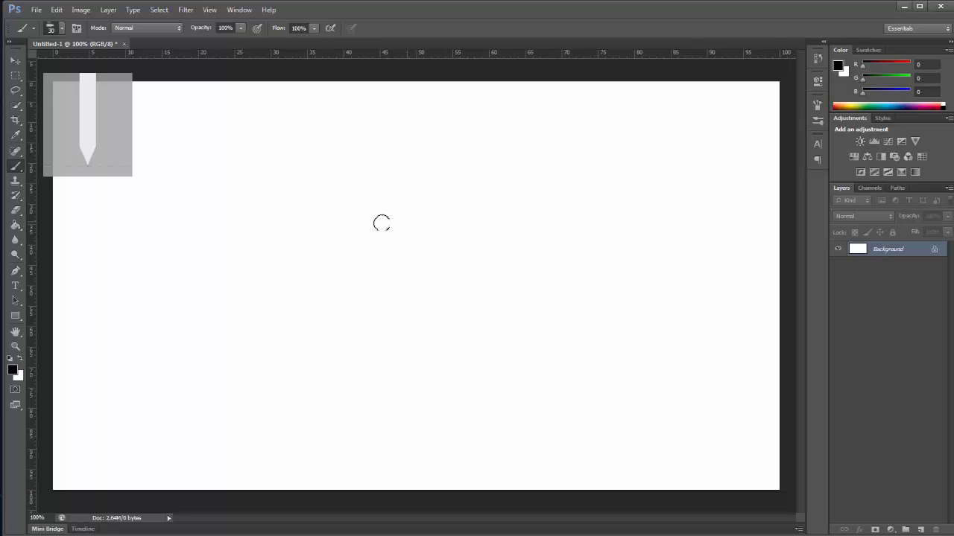
Load the Spatter_Ink_Brush_Set_by_eMelody brush file from the Brushes folder into the brush list
right_click(434, 185)
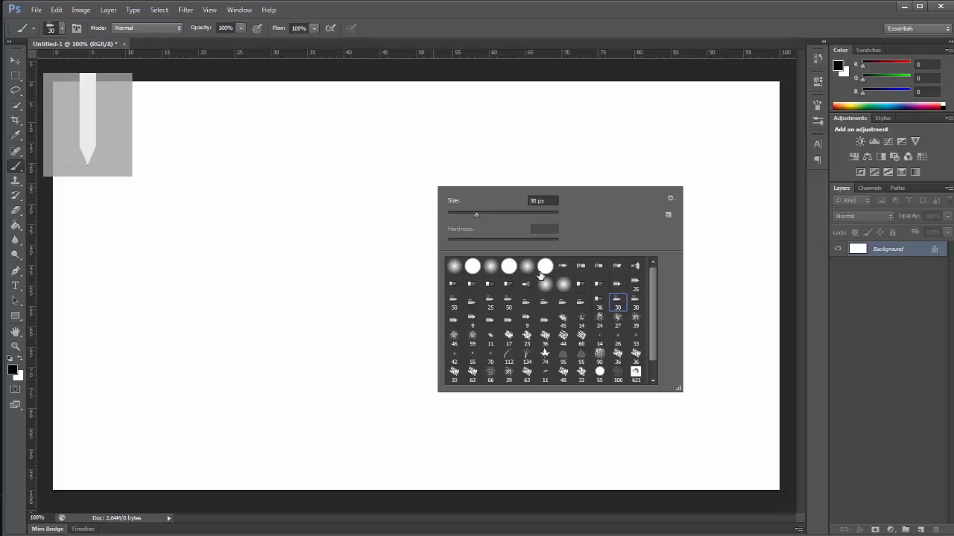
mouse_move(655, 287)
mouse_down()
mouse_move(656, 316)
mouse_move(660, 270)
mouse_move(660, 329)
mouse_up()
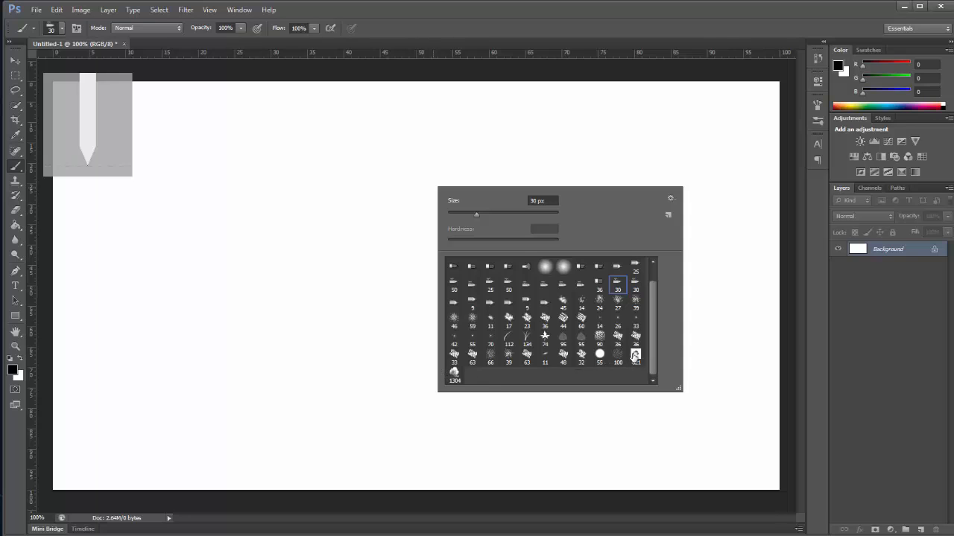
click(670, 200)
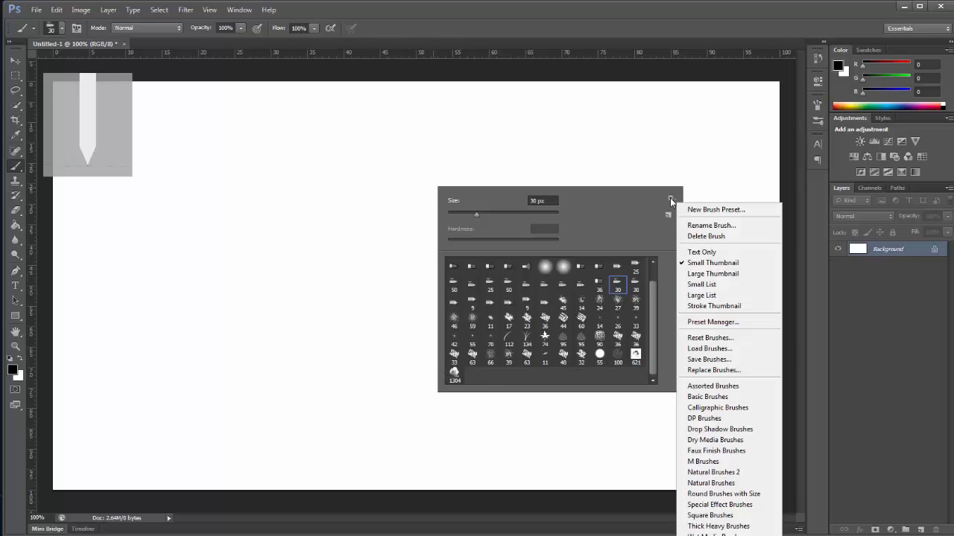
click(740, 353)
click(646, 365)
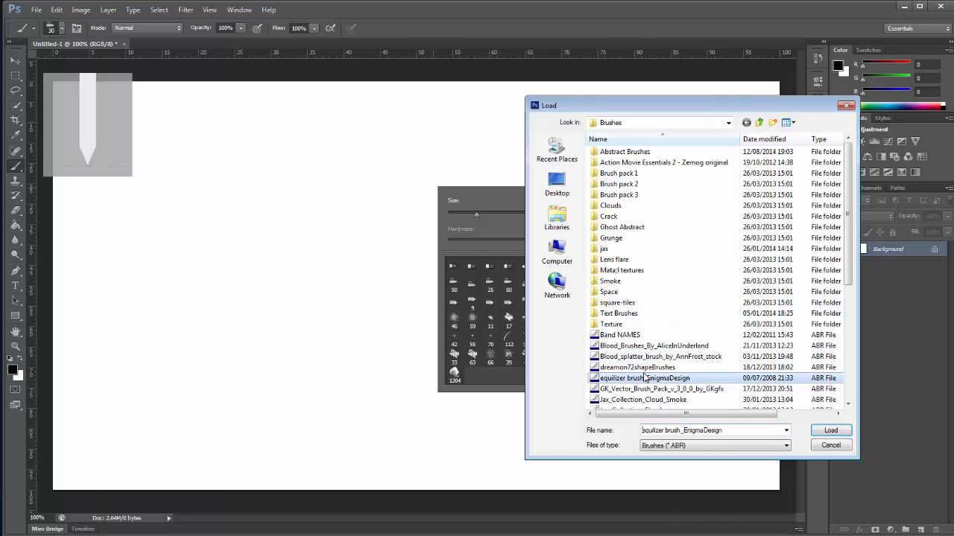
scroll(646, 298, down, 5)
scroll(646, 286, down, 1)
scroll(637, 276, up, 1)
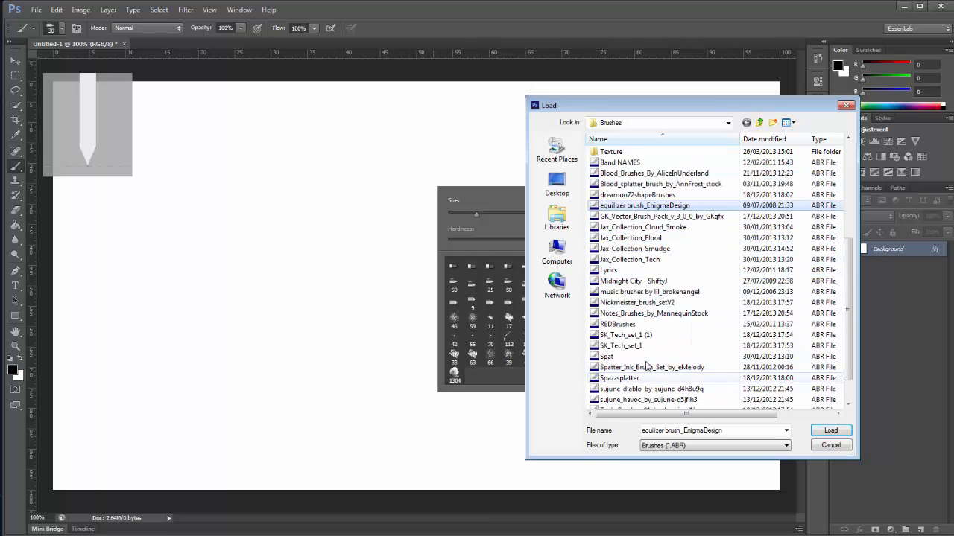
double_click(620, 368)
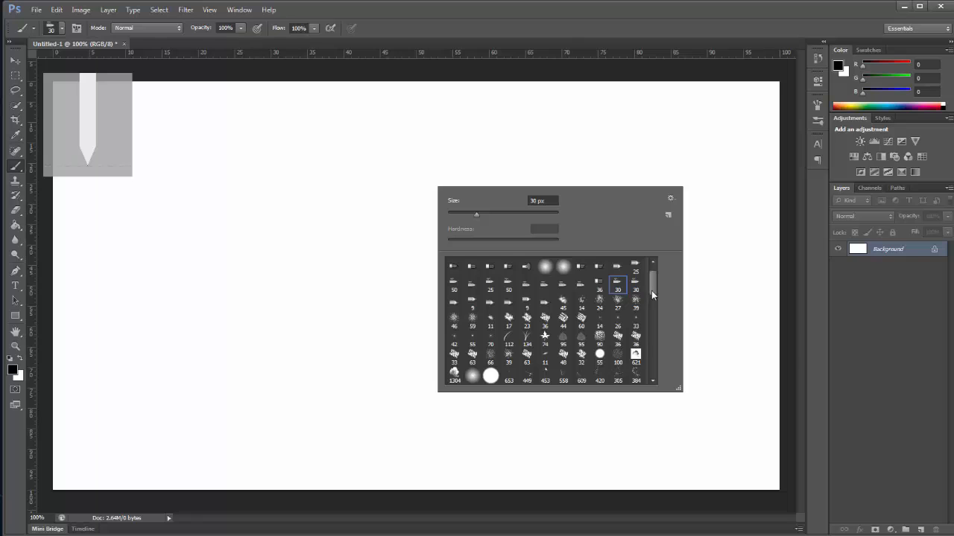
Select the 234 px ink splatter brush and stamp four splatters at different spots on the canvas
mouse_move(651, 291)
mouse_down()
mouse_move(650, 375)
mouse_move(653, 307)
mouse_up()
click(548, 321)
click(234, 218)
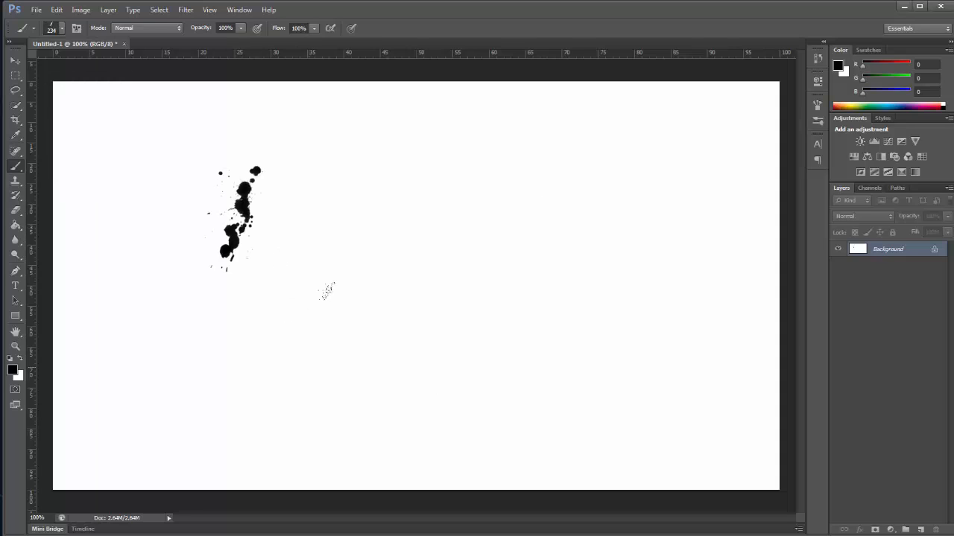
click(351, 332)
click(645, 264)
click(421, 200)
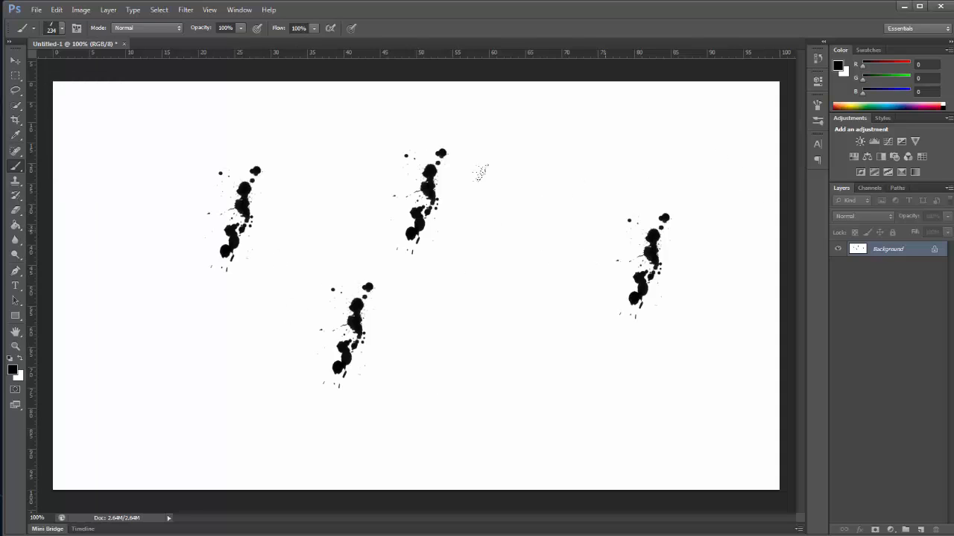
Examine the Load Brushes option and look through the loaded splatter brushes in the brush picker
right_click(392, 175)
click(645, 240)
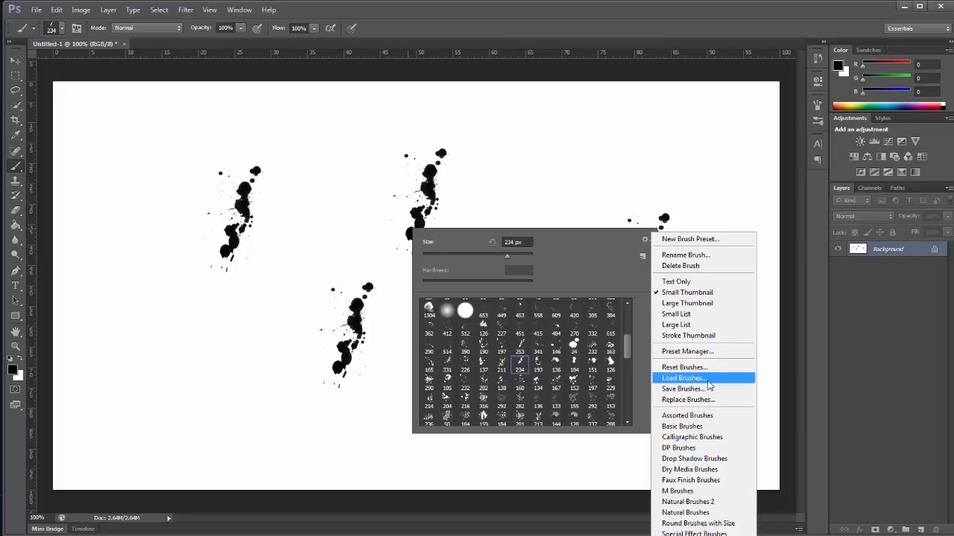
click(585, 261)
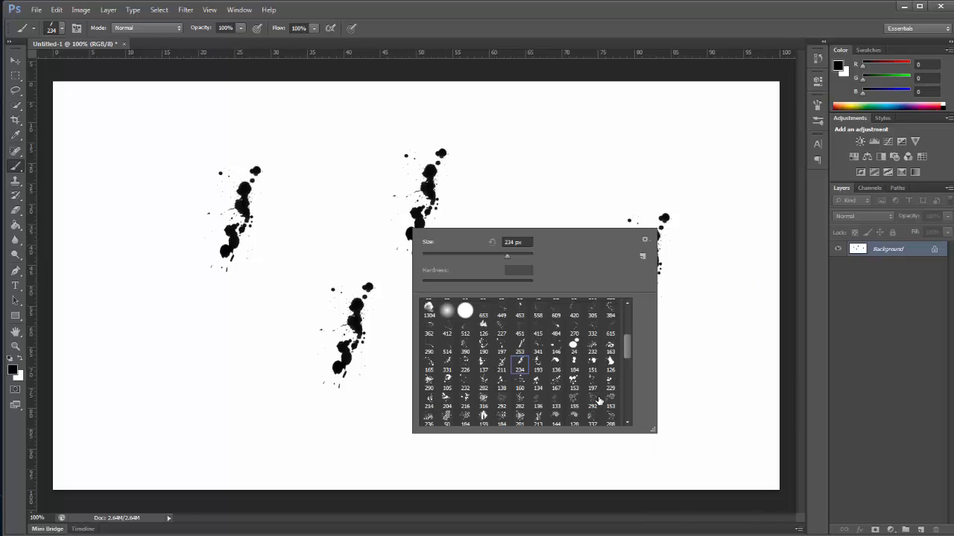
drag(630, 354, 623, 408)
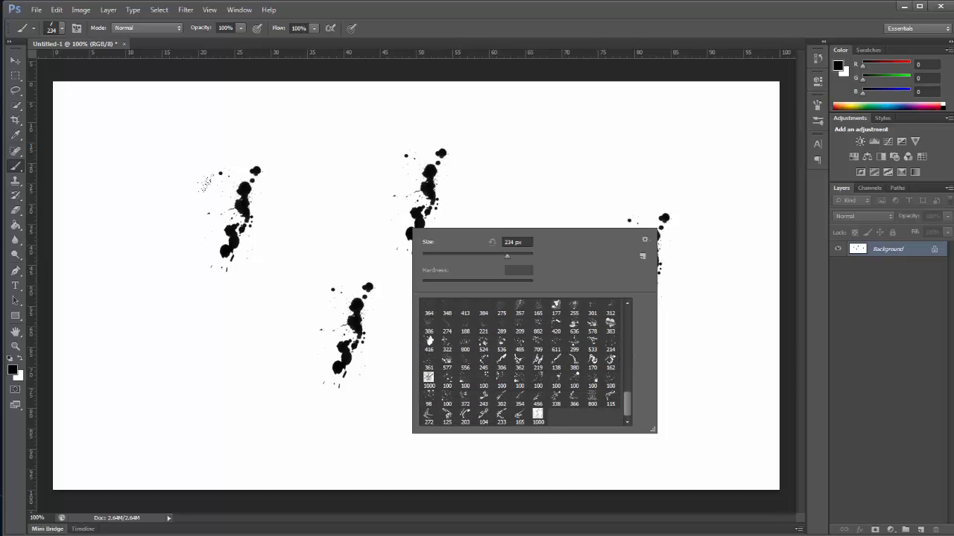
right_click(288, 184)
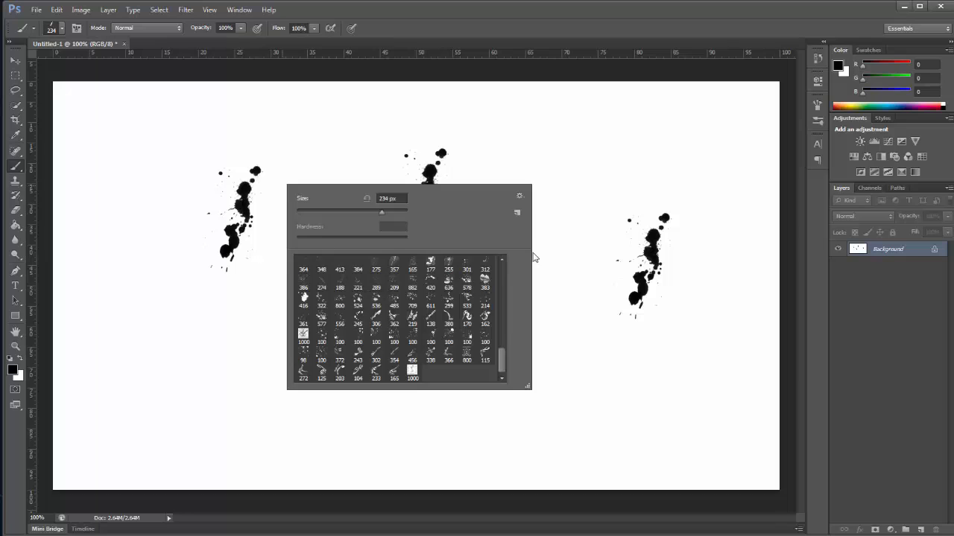
right_click(588, 183)
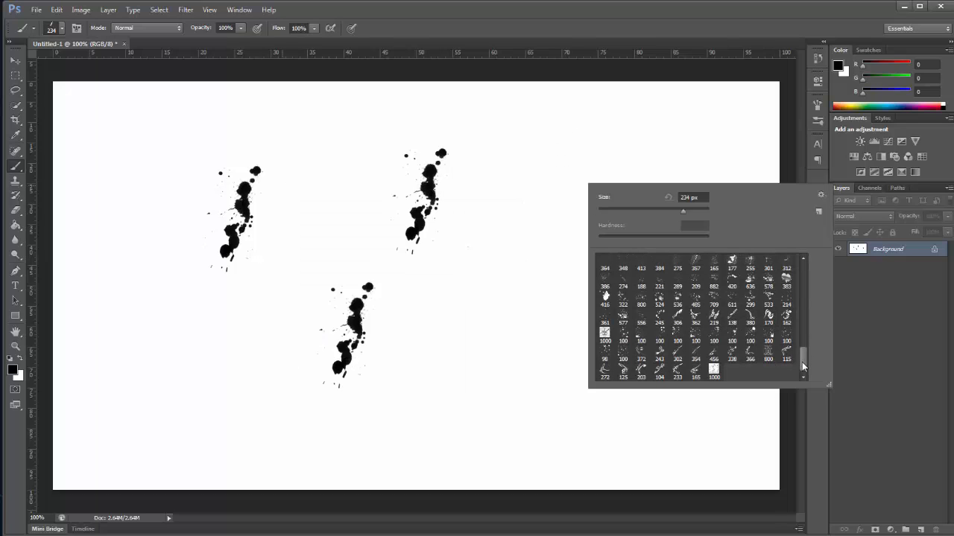
drag(801, 362, 807, 303)
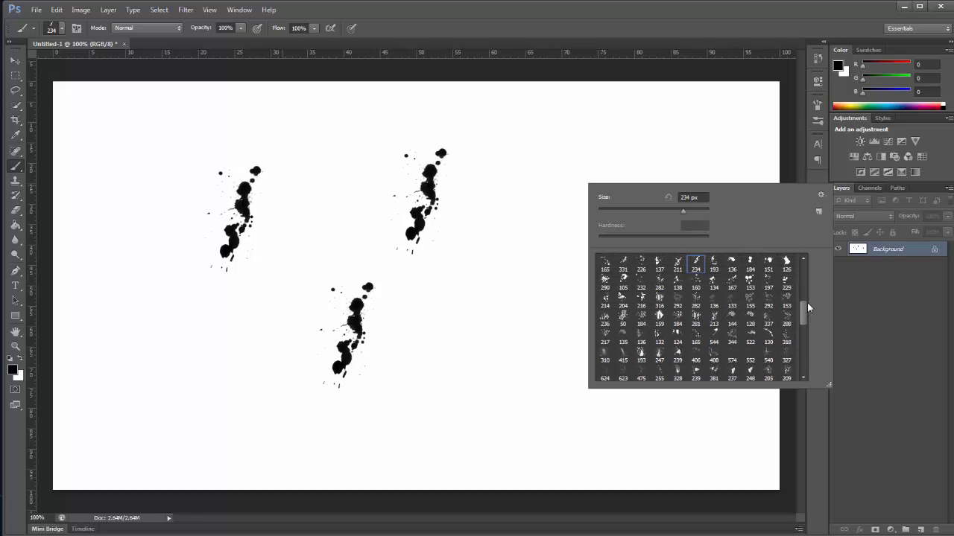
Reset the brush list to the default brushes, replacing the current set without saving changes to it
click(821, 196)
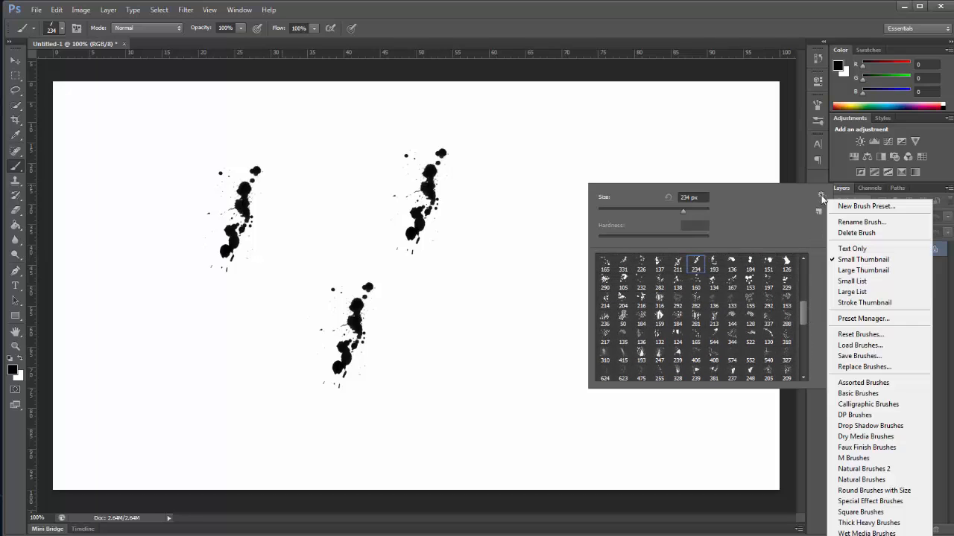
click(859, 337)
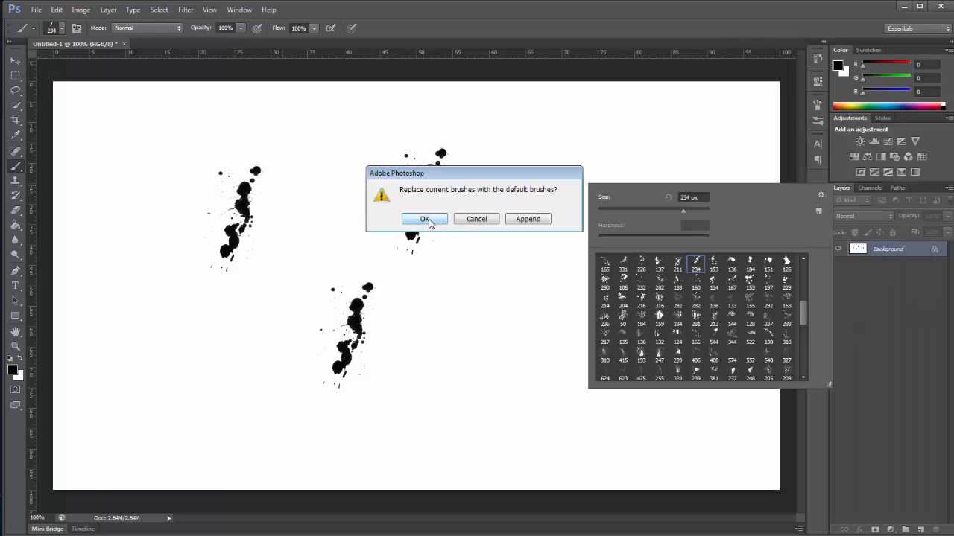
click(426, 221)
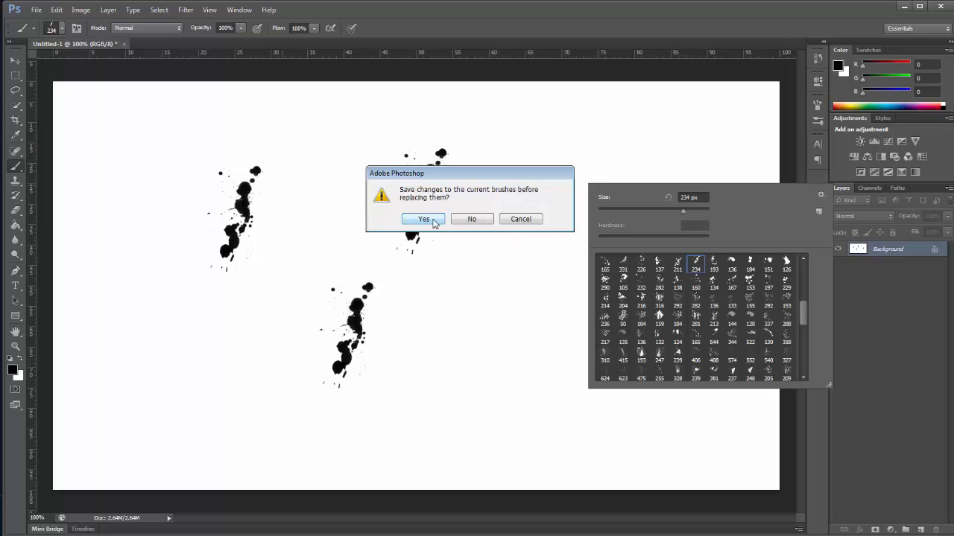
click(480, 222)
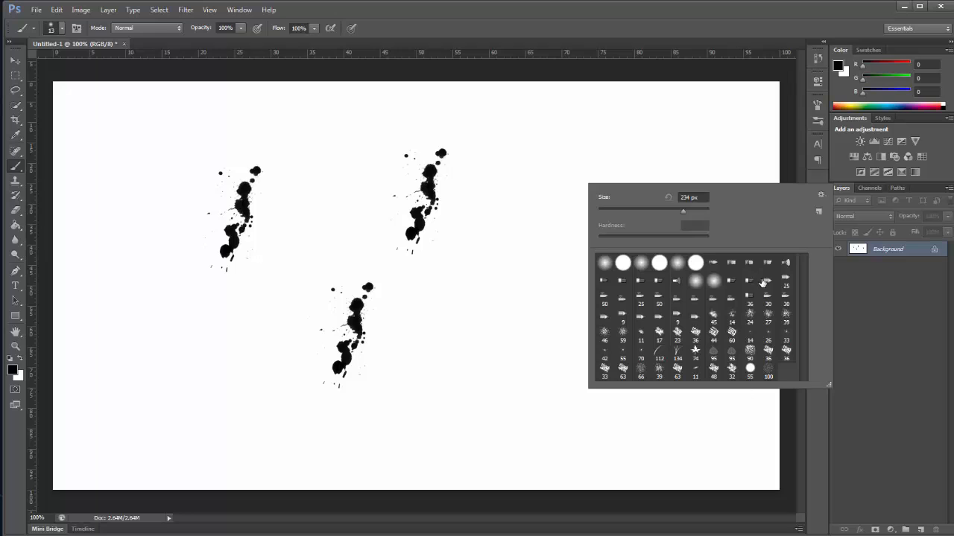
click(821, 195)
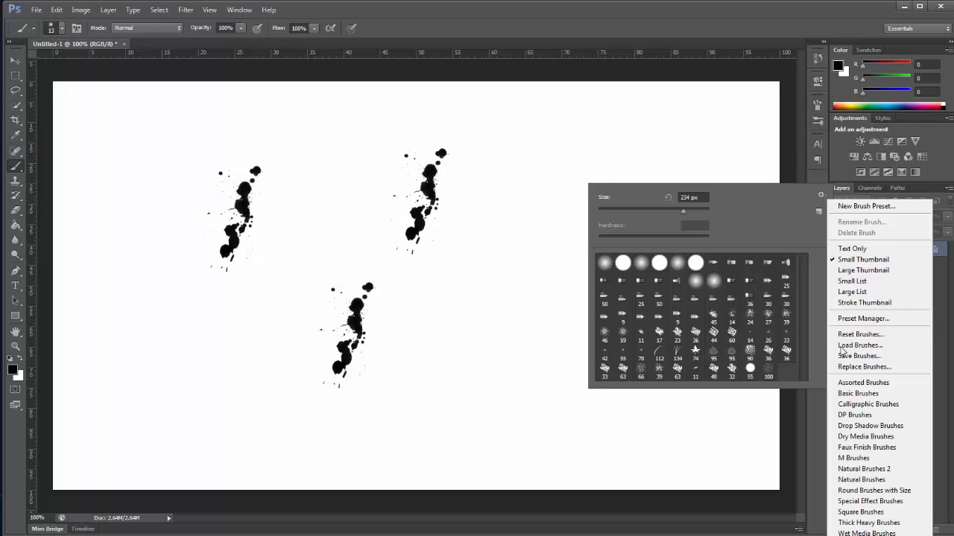
click(238, 239)
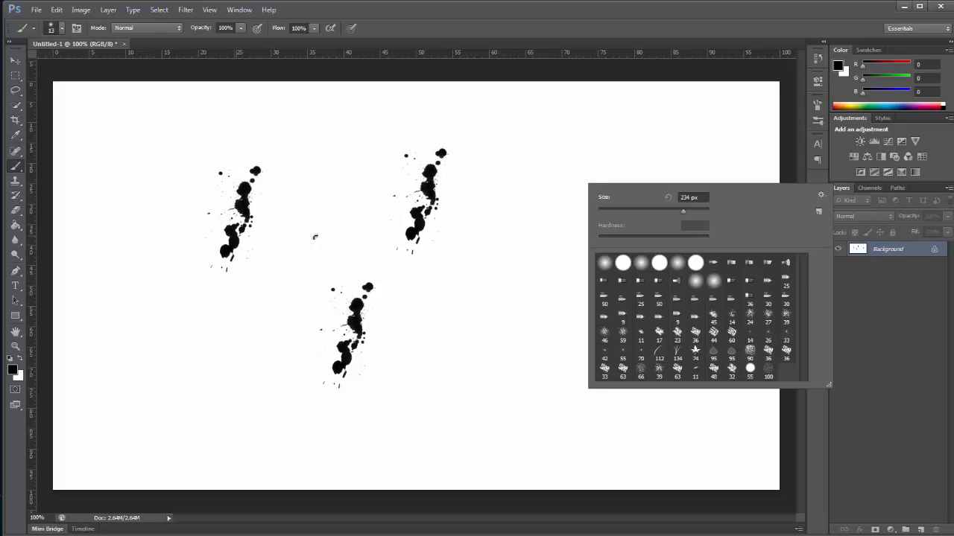
click(823, 195)
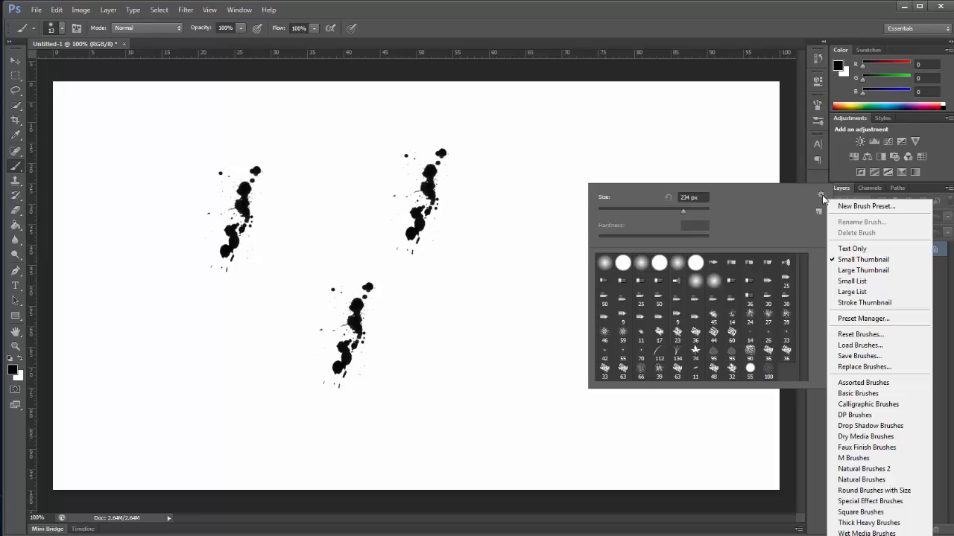
click(539, 85)
click(583, 119)
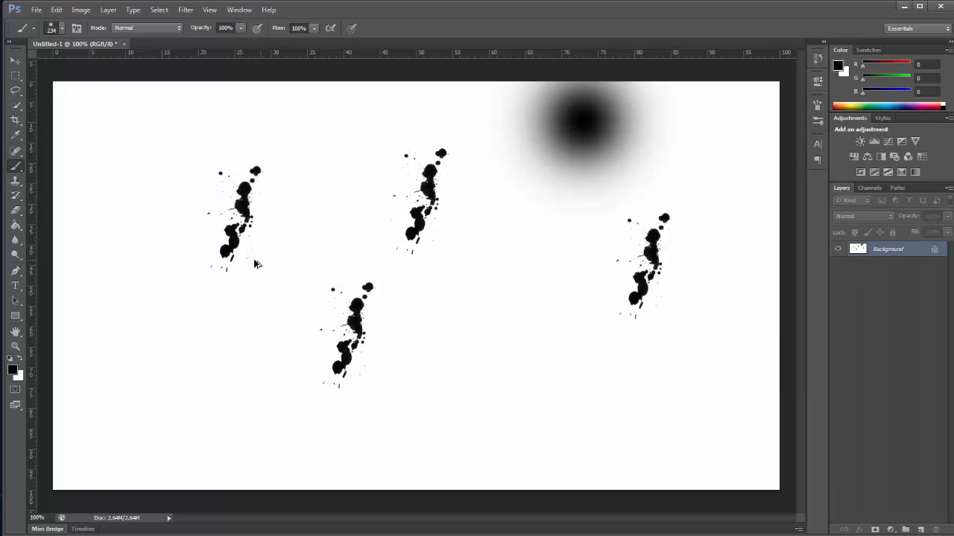
key(ctrl+z)
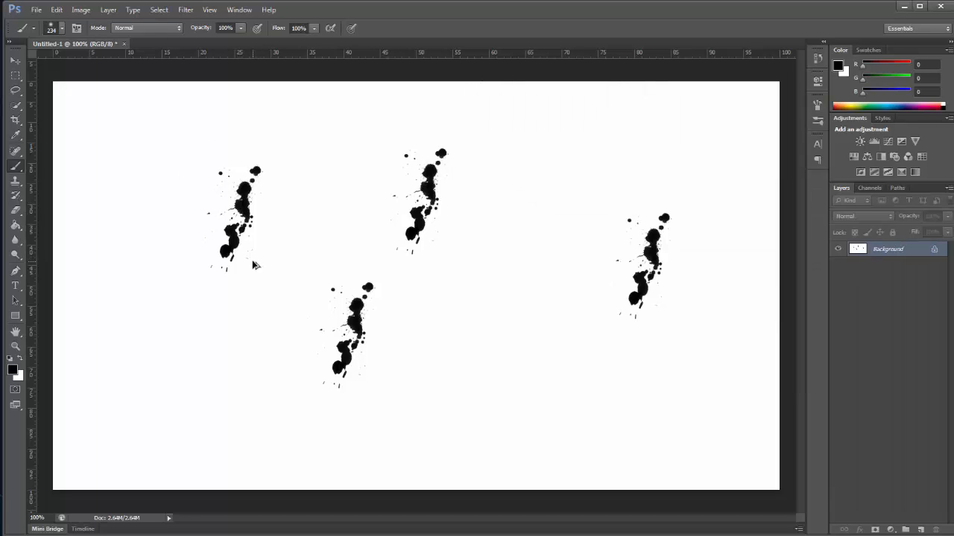
Clear the ink splatters by filling the Background layer with the white background colour
click(34, 10)
click(324, 79)
key(ctrl+BackSpace)
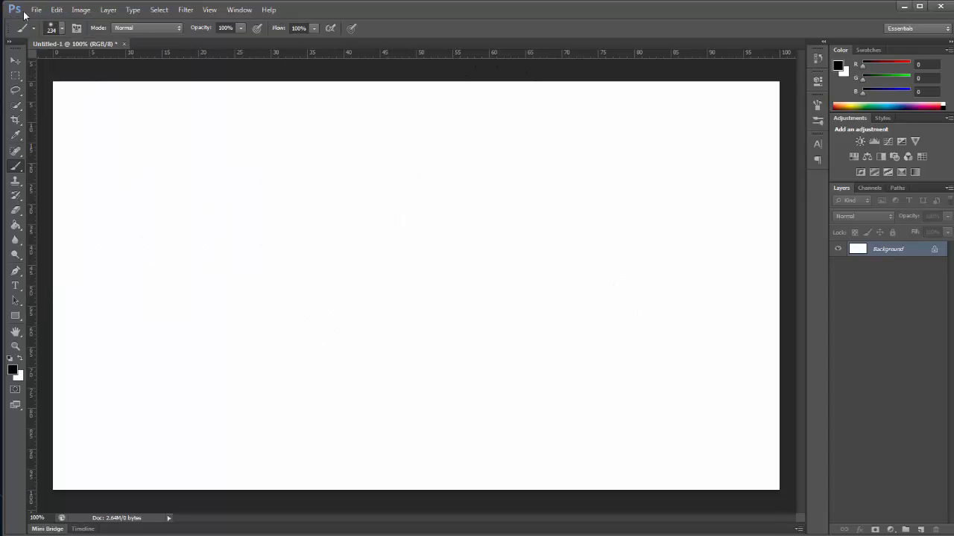
Open the recent image sky-blue-cloud-white-single-00394 (1).jpg
click(35, 10)
mouse_move(68, 87)
click(208, 89)
Copy the cloud image into the Untitled-1 document as a new layer with the Move tool and close the source image
click(18, 59)
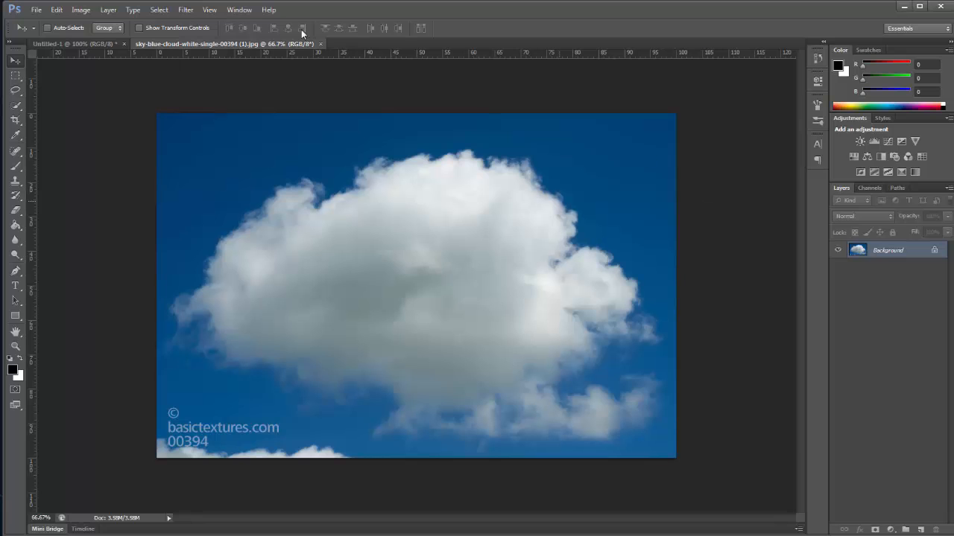
drag(184, 46, 546, 118)
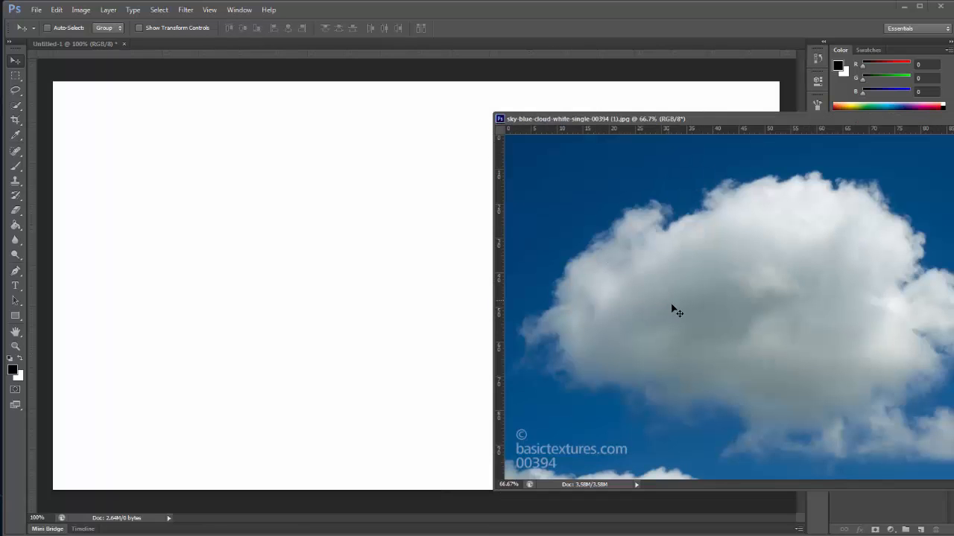
drag(673, 308, 322, 266)
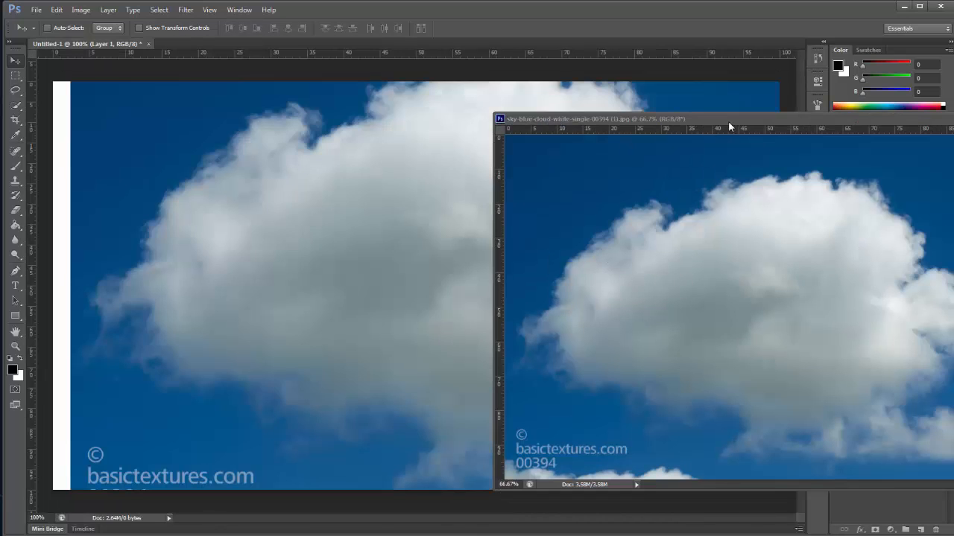
drag(728, 121, 684, 204)
click(676, 198)
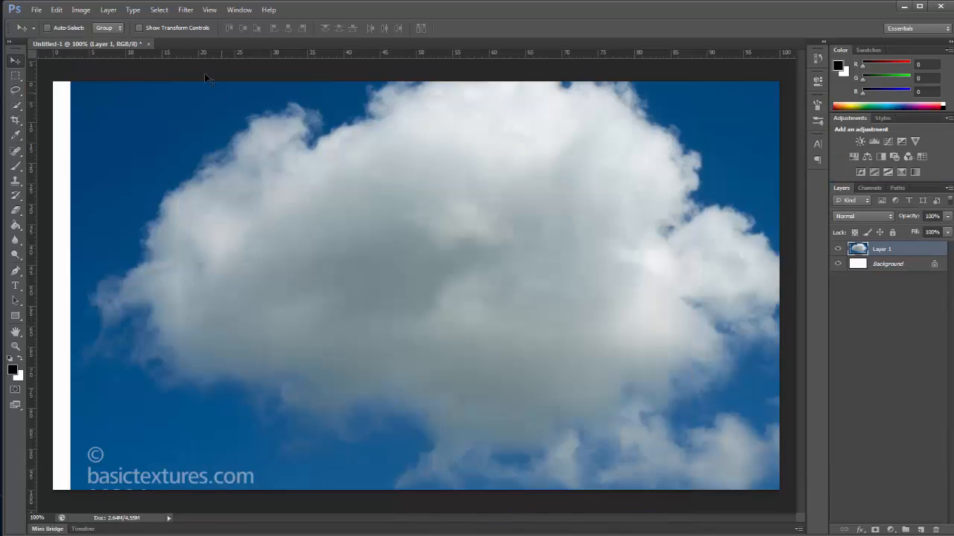
Scale the cloud layer to about 44% with transform controls, place it near the canvas centre and apply the transformation
click(174, 32)
drag(256, 216, 302, 293)
drag(205, 182, 225, 275)
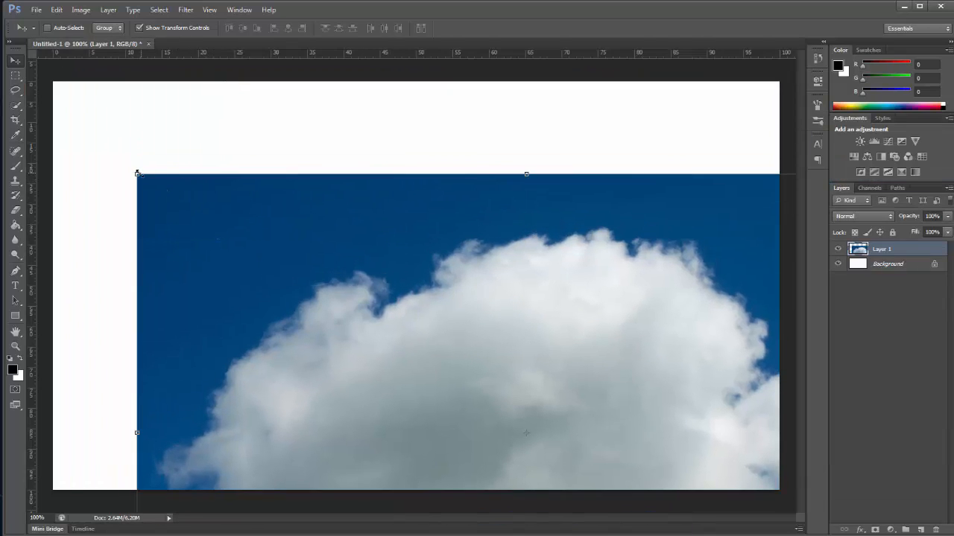
drag(137, 174, 447, 341)
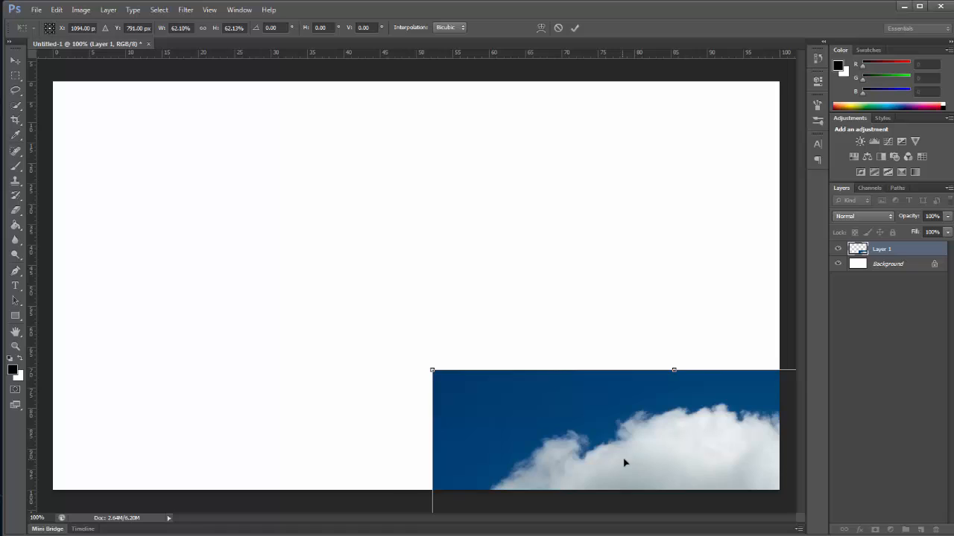
drag(624, 458, 336, 222)
drag(148, 134, 292, 230)
drag(461, 342, 468, 295)
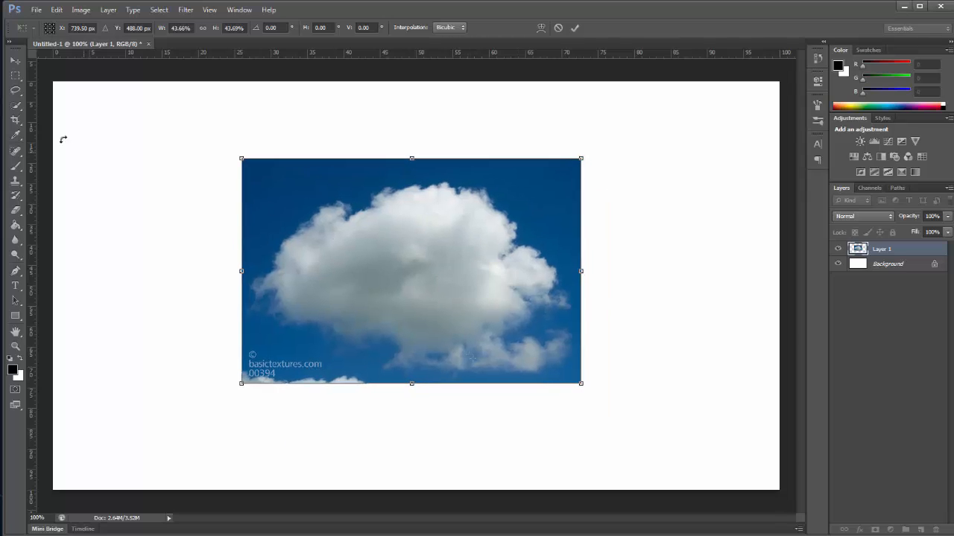
click(15, 61)
click(428, 221)
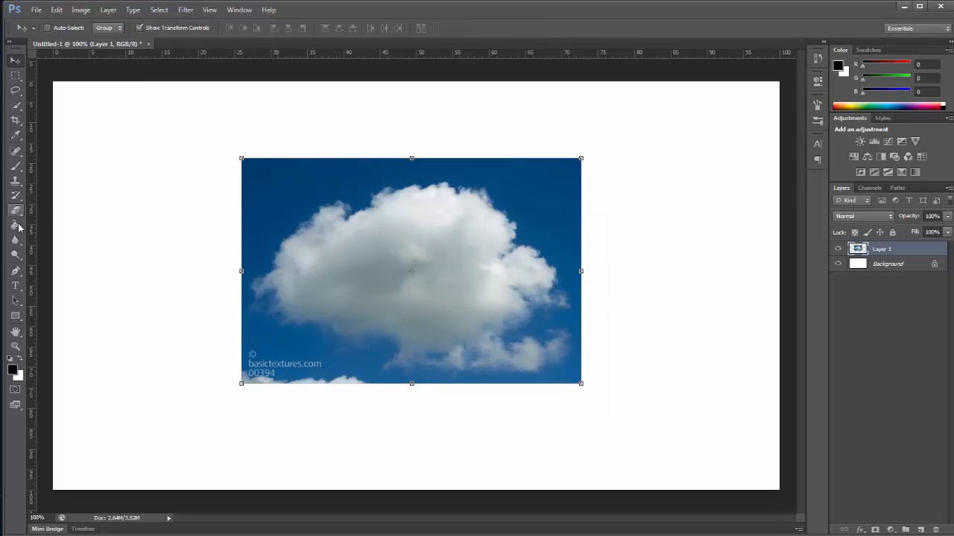
Erase the outer edges of the cloud image all around with a soft 93 px eraser, undoing the first hard-edged stroke
click(15, 209)
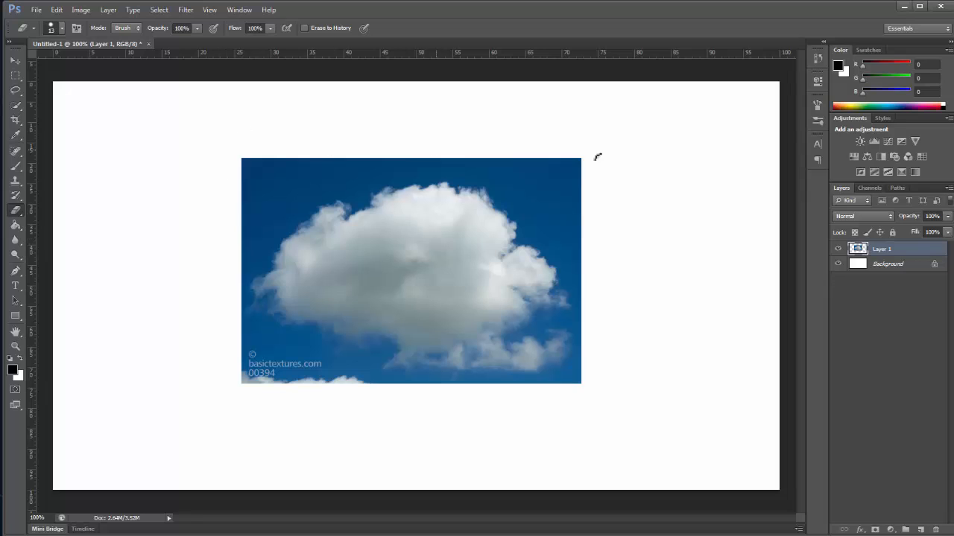
right_click(326, 155)
click(391, 183)
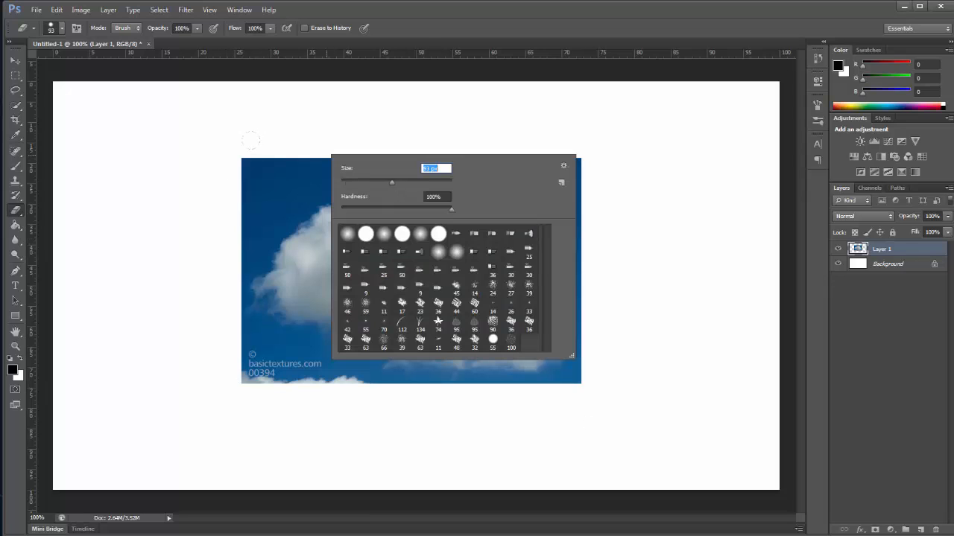
mouse_move(232, 178)
mouse_down()
mouse_move(227, 158)
mouse_move(188, 217)
mouse_up()
key(ctrl+z)
right_click(382, 210)
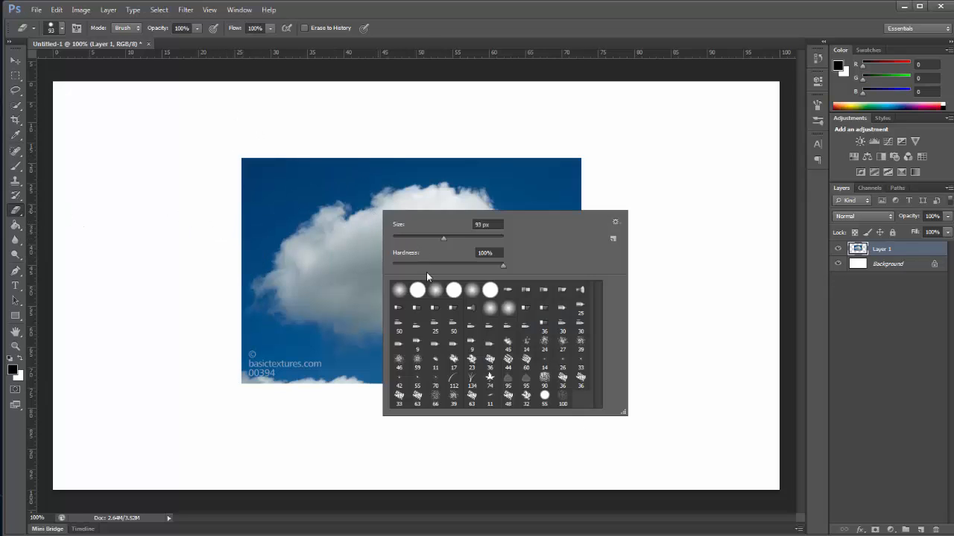
drag(420, 266, 195, 262)
mouse_move(254, 142)
mouse_down()
mouse_move(226, 163)
mouse_move(238, 174)
mouse_move(213, 284)
mouse_move(240, 381)
mouse_move(253, 357)
mouse_move(299, 380)
mouse_move(332, 357)
mouse_move(274, 369)
mouse_move(427, 385)
mouse_move(382, 385)
mouse_move(485, 380)
mouse_move(451, 380)
mouse_move(563, 356)
mouse_move(582, 266)
mouse_move(560, 129)
mouse_move(514, 149)
mouse_move(450, 133)
mouse_move(279, 157)
mouse_move(410, 129)
mouse_move(510, 127)
mouse_move(371, 128)
mouse_move(708, 119)
mouse_up()
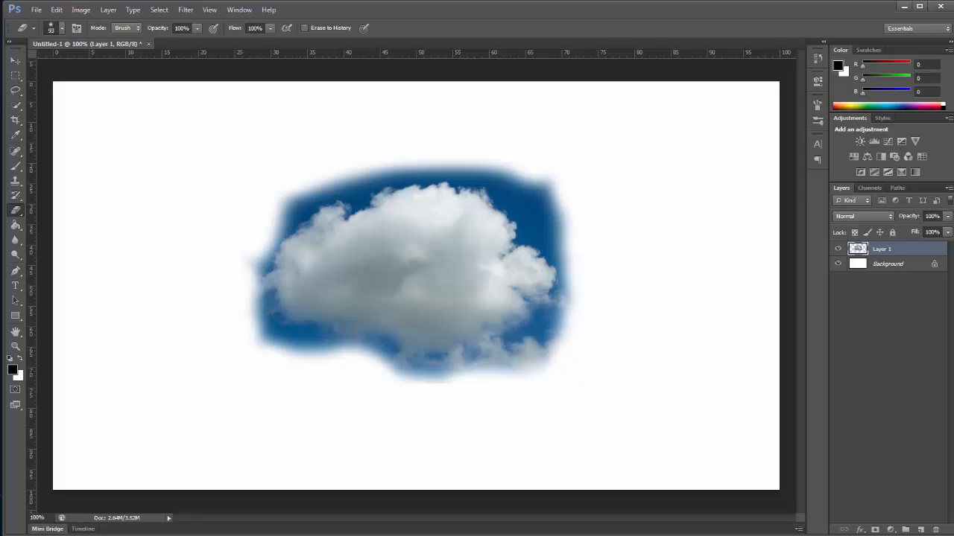
Desaturate the cloud layer with Hue/Saturation by setting Saturation to -100
key(ctrl+u)
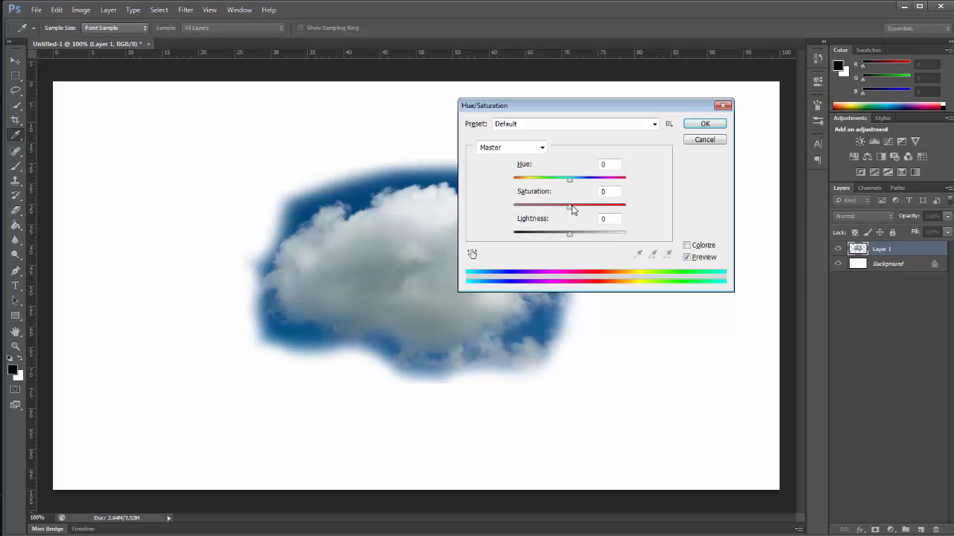
drag(572, 211, 412, 211)
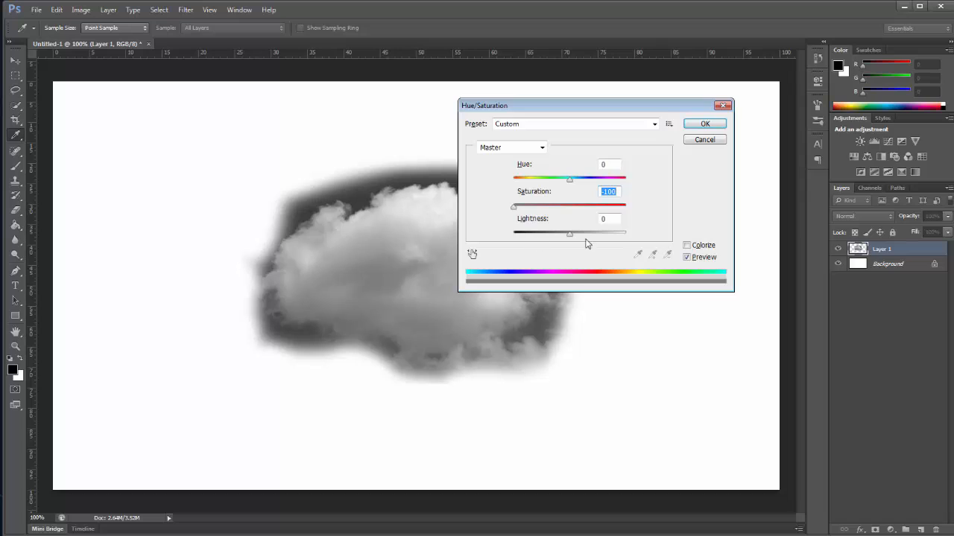
click(705, 124)
key(e)
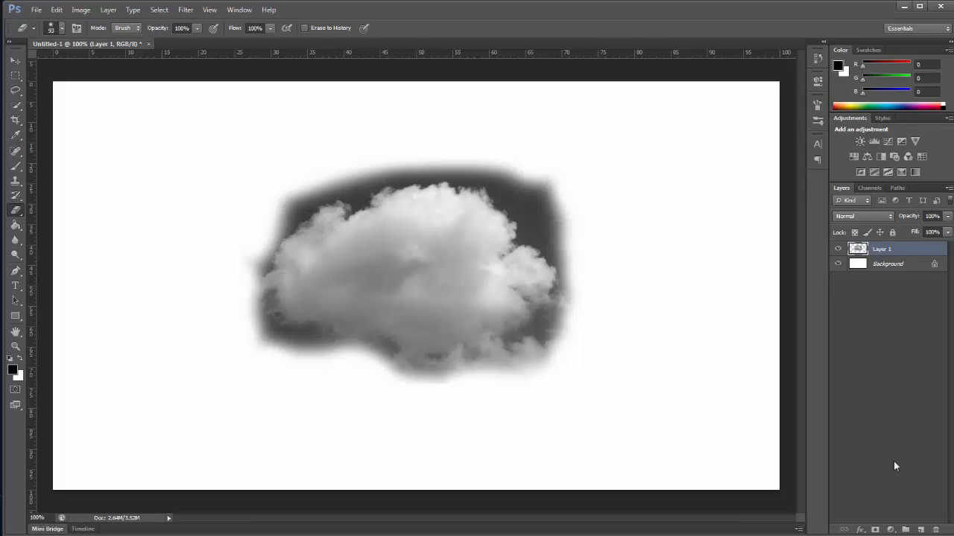
Increase the cloud layer's contrast with Levels, setting the white input level to 236 and the black input level to 128
key(ctrl+l)
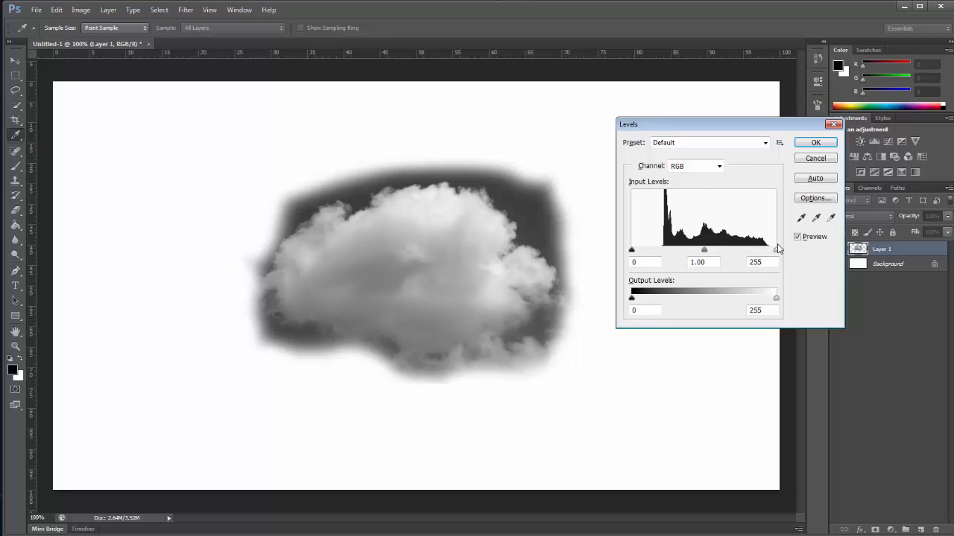
key(alt)
key(alt)
drag(777, 255, 766, 259)
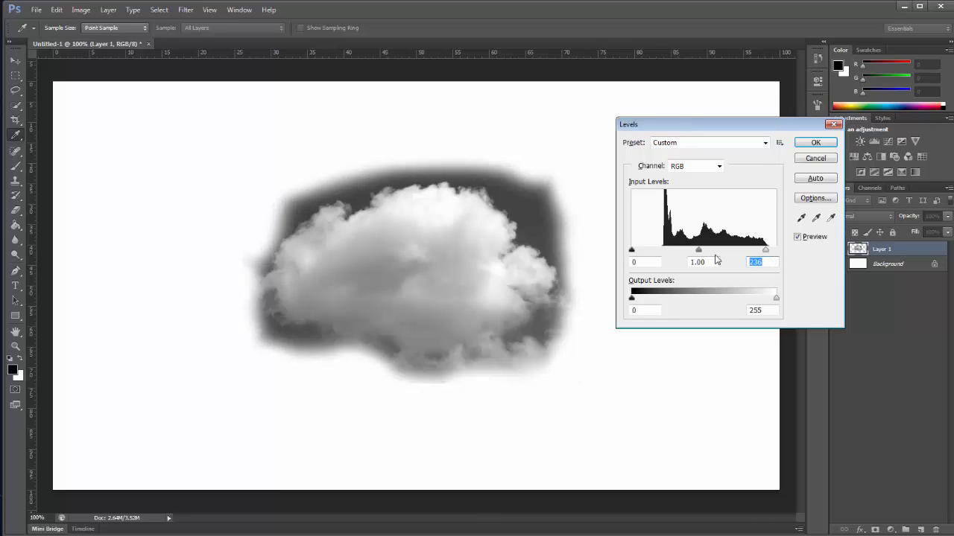
click(633, 253)
key(alt)
drag(633, 251, 705, 261)
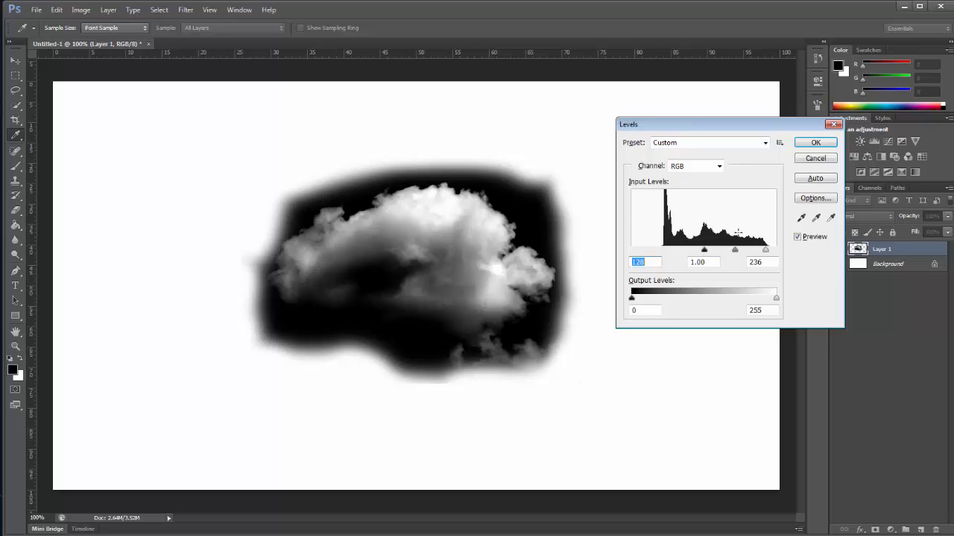
click(814, 144)
key(e)
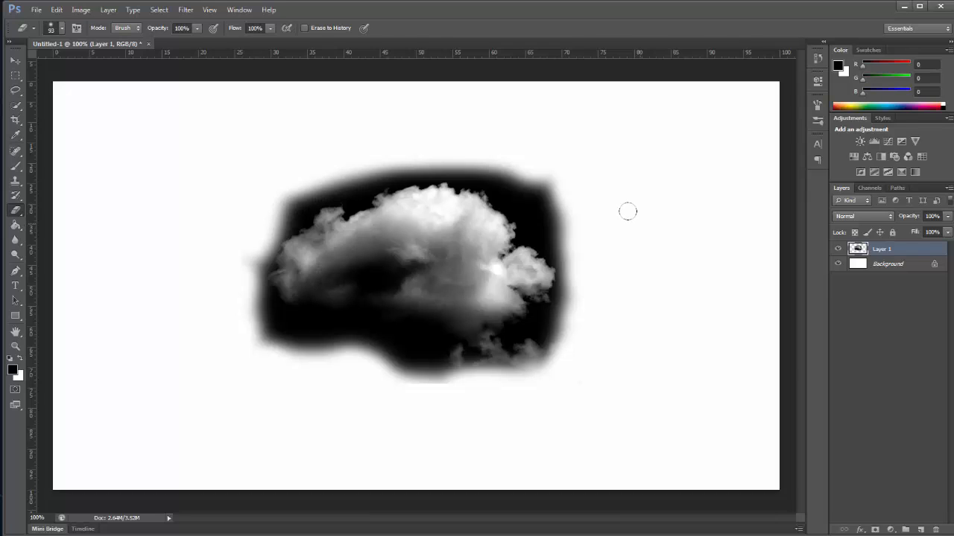
Invert the cloud layer's tones and make a rectangular selection loosely around the whole cloud
key(ctrl+i)
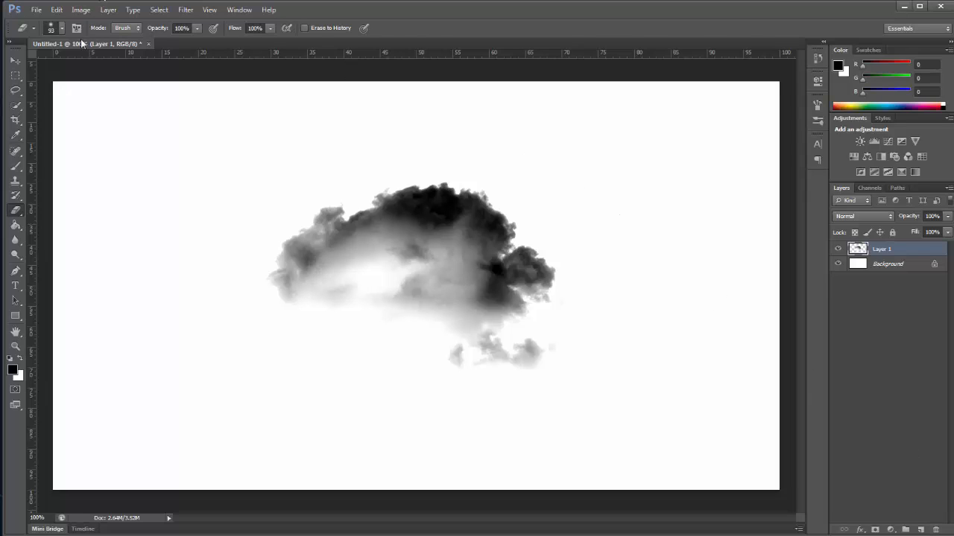
click(16, 76)
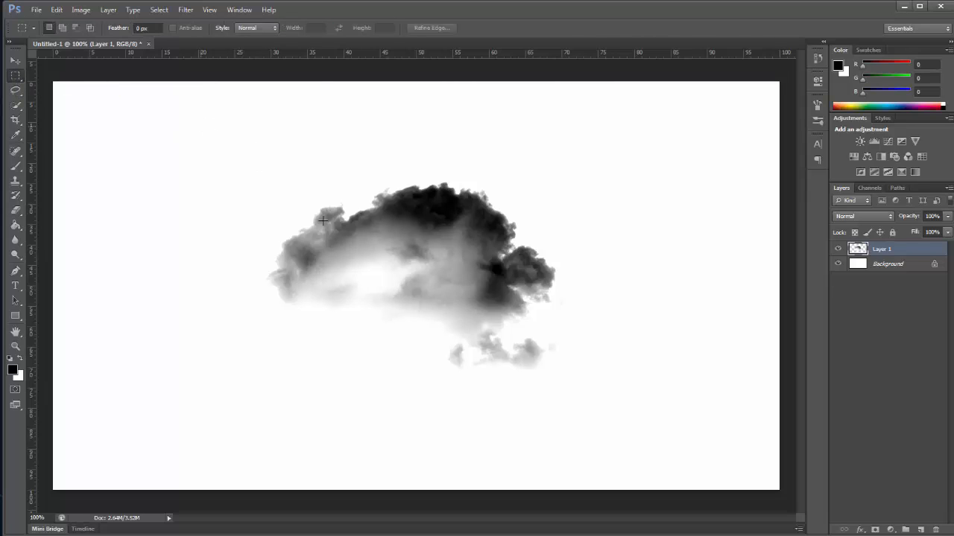
drag(198, 123, 661, 417)
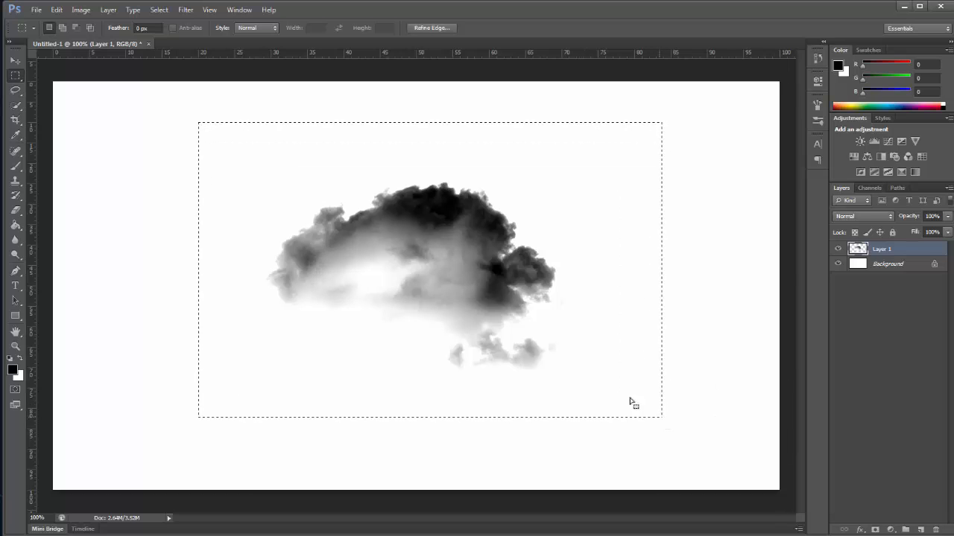
Define the selected cloud as a brush preset named "Cloud Tutoral"
click(56, 9)
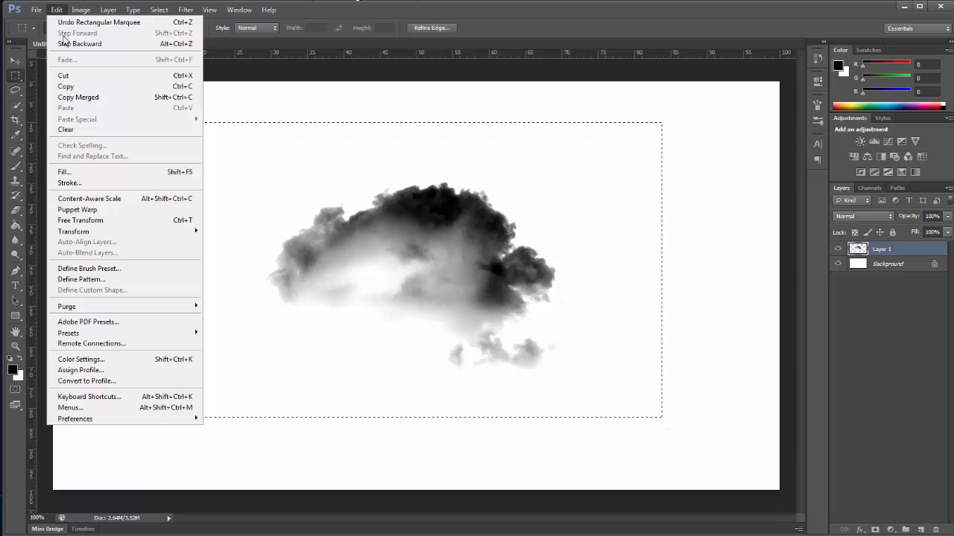
click(108, 269)
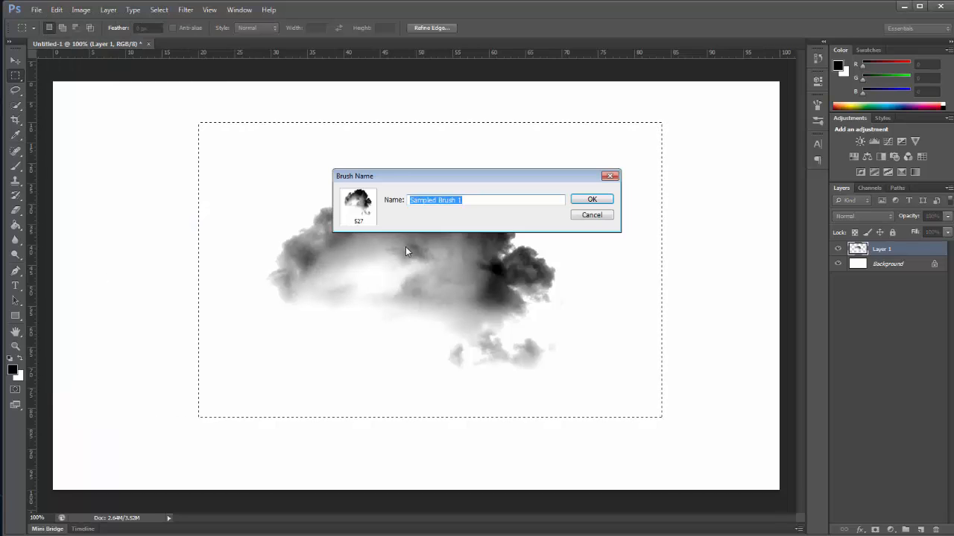
text(Clu)
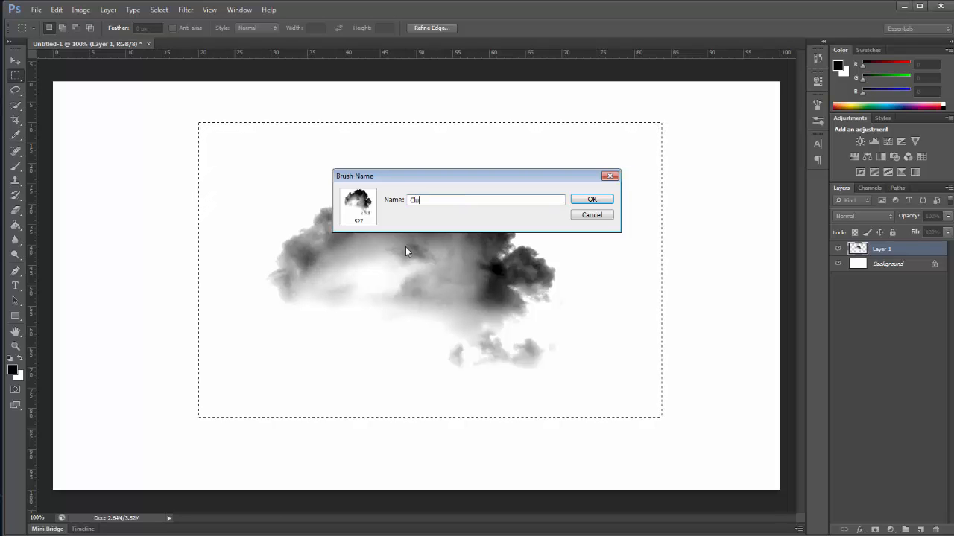
key(BackSpace)
text(ou)
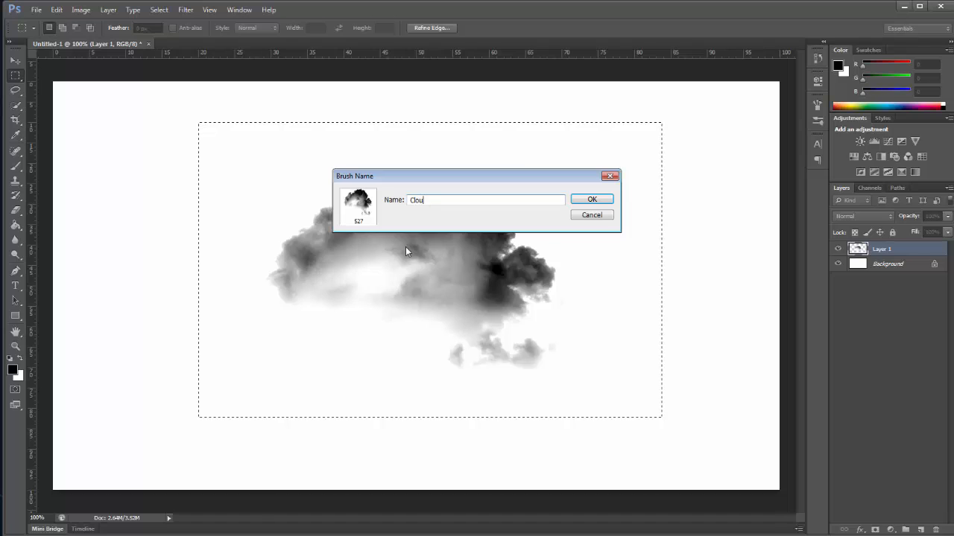
text(d Tuto)
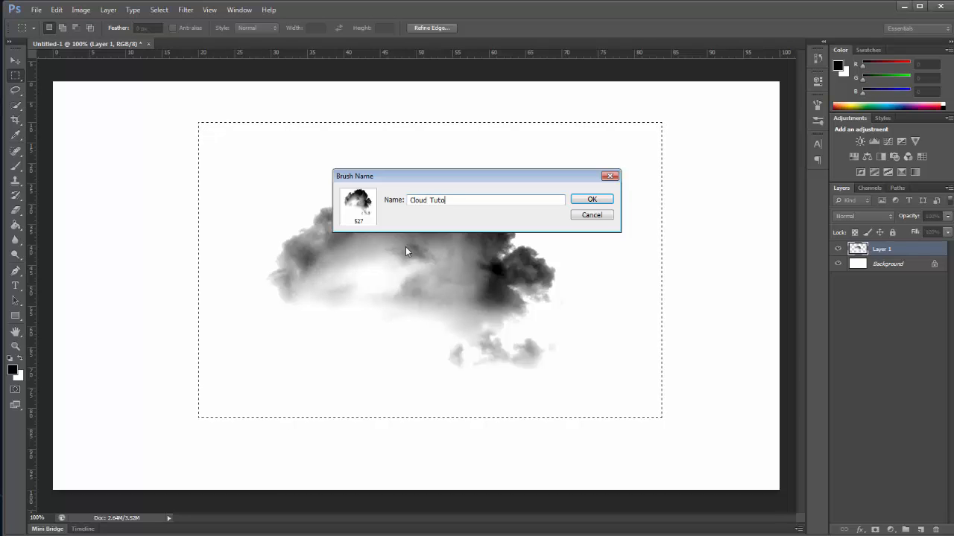
text(ria)
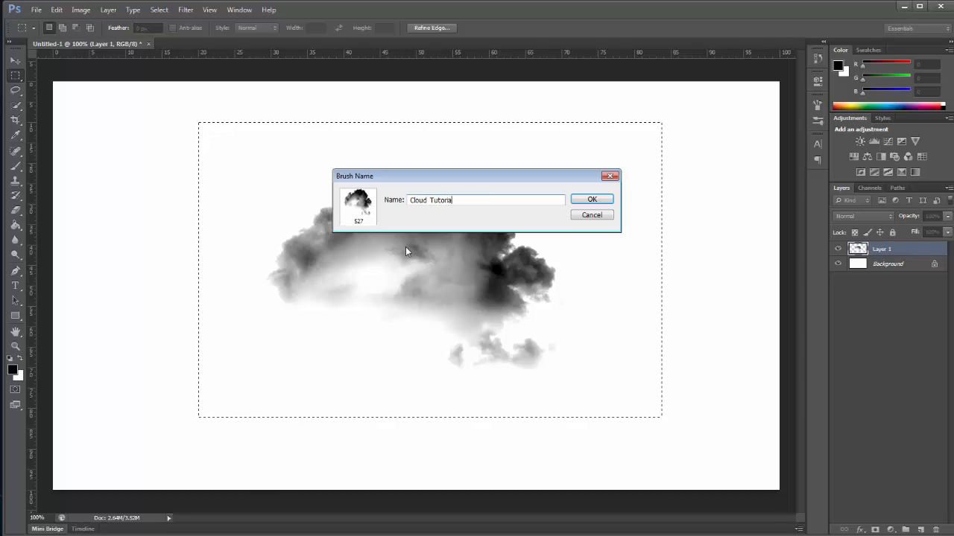
text(l)
key(Return)
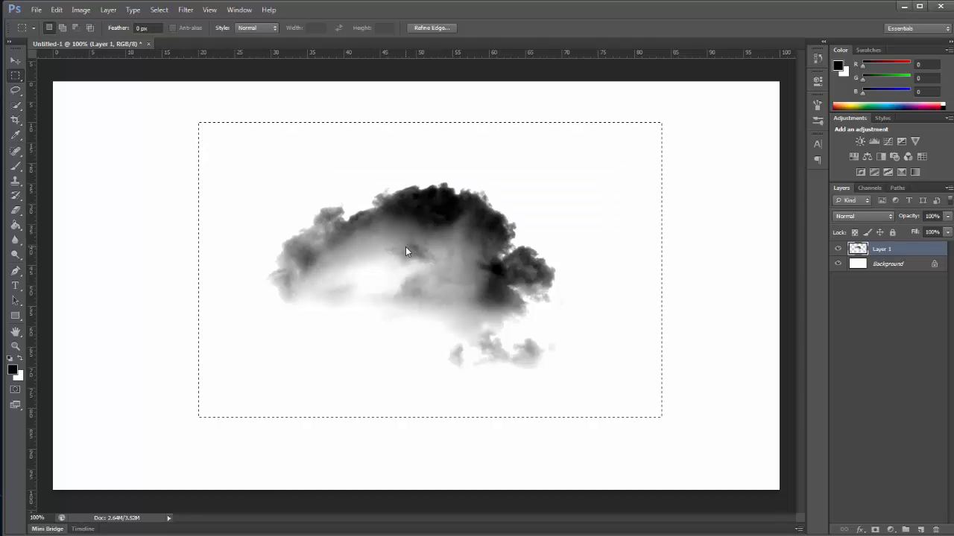
Deselect the area around the cloud and choose the new 527 px cloud preset for the Brush tool
key(ctrl+d)
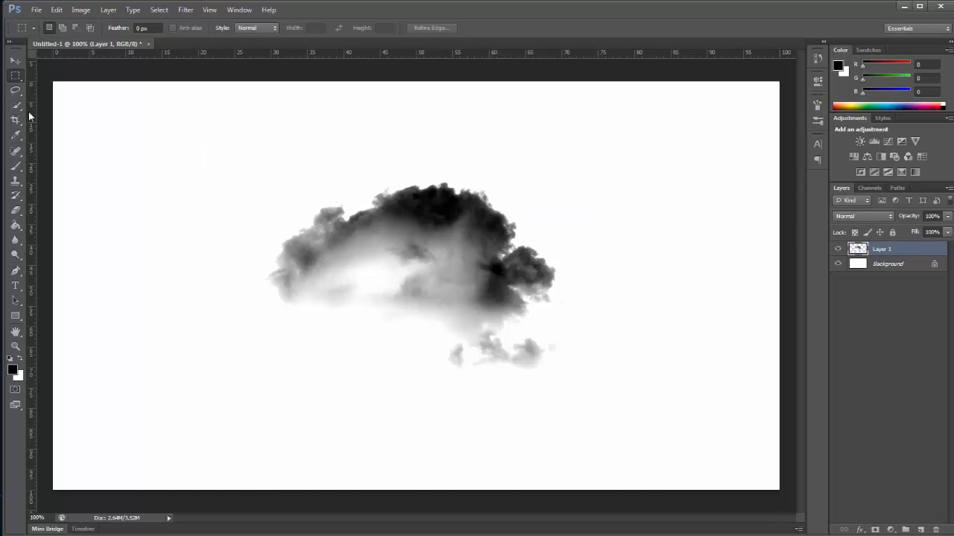
click(15, 166)
right_click(259, 258)
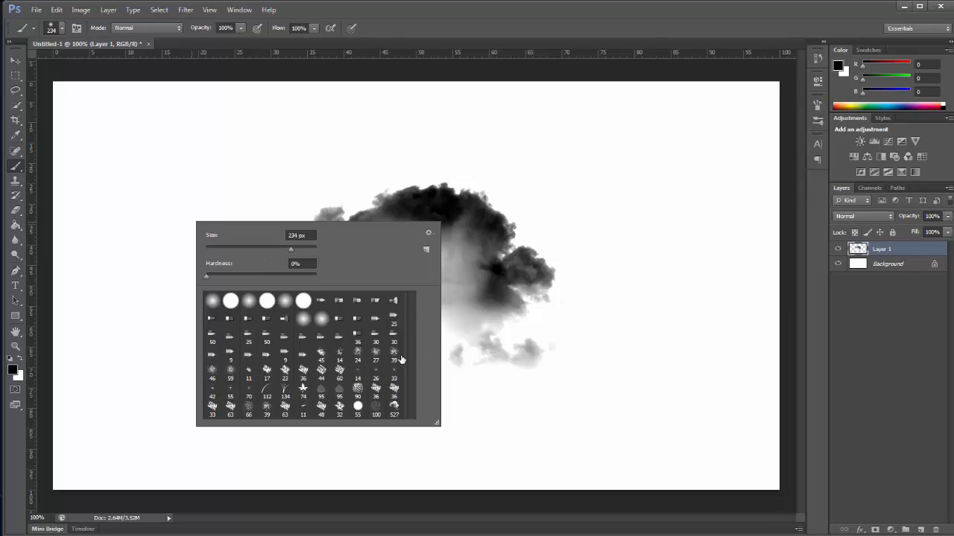
click(395, 414)
Stamp the cloud brush five times in black around the original cloud on Layer 1 to test it
click(629, 186)
click(308, 419)
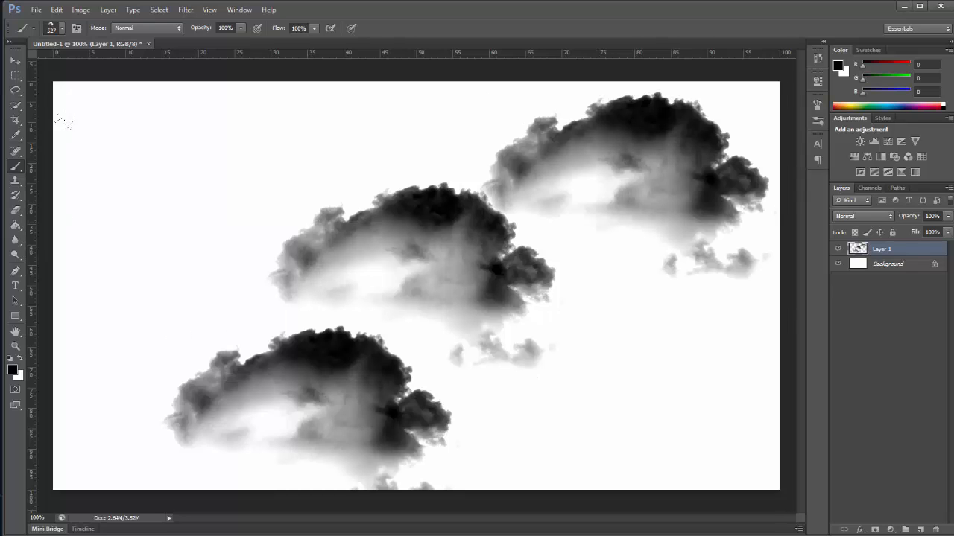
click(197, 204)
click(615, 384)
click(440, 177)
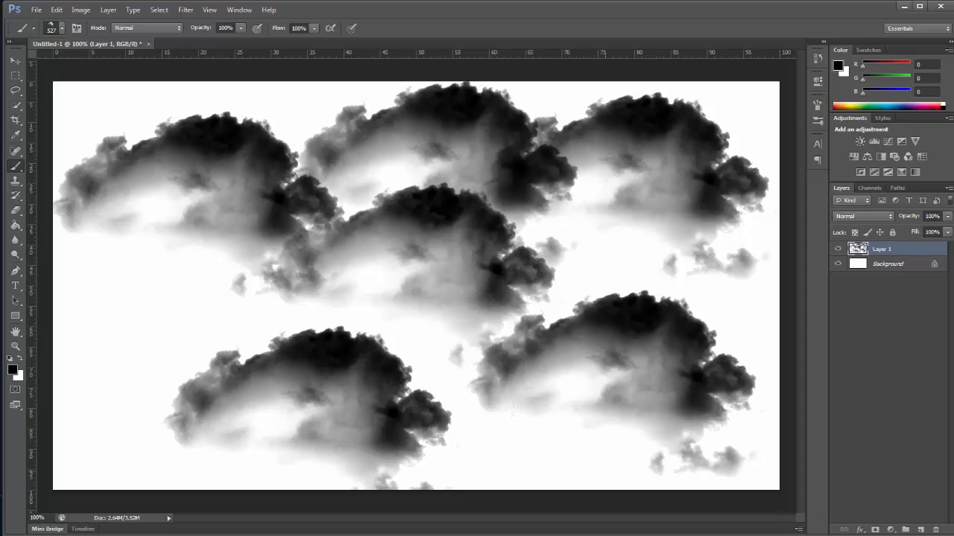
Undo all five test cloud stamps and the deselection, stepping back to the rectangular selection around the original cloud
key(ctrl+alt+z)
key(ctrl+alt+z)
key(ctrl+alt+z)
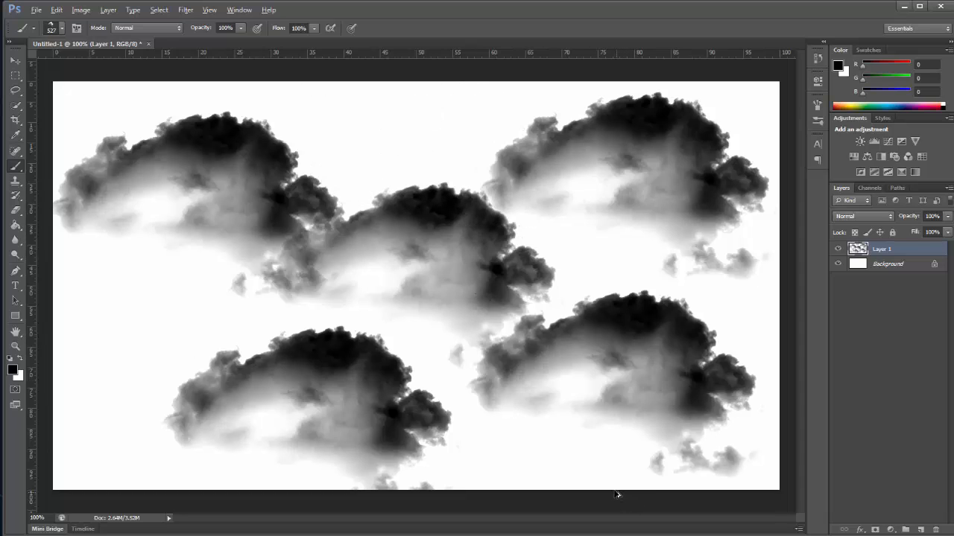
key(ctrl+alt+z)
key(ctrl+alt+z)
key(ctrl+alt+z)
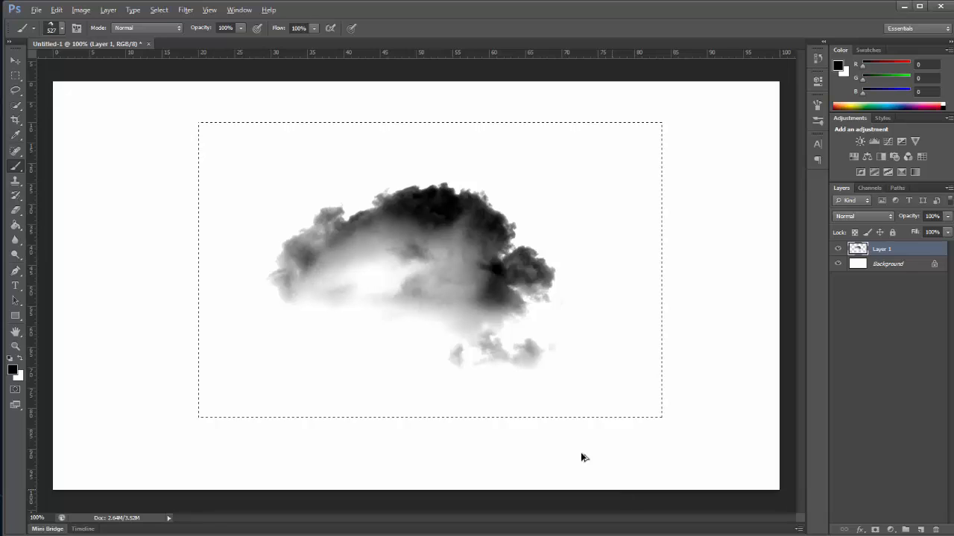